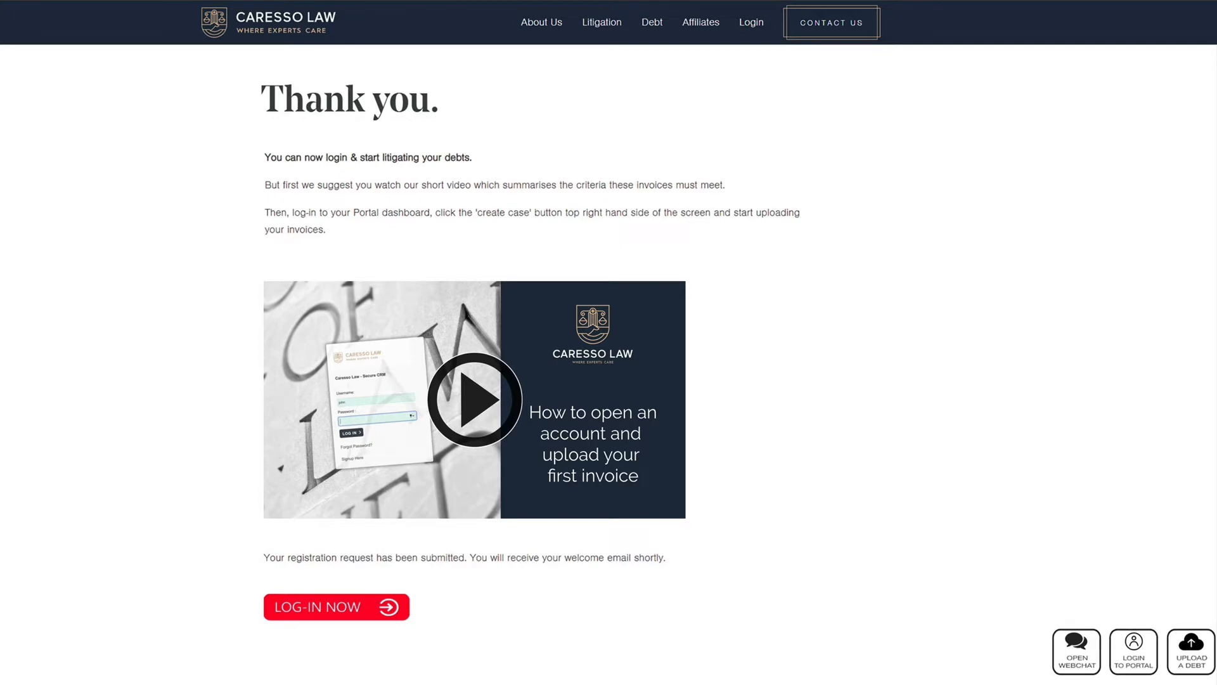
# Step: Log in to the Caresso Law portal with the account username and password
pyautogui.click(365, 609)
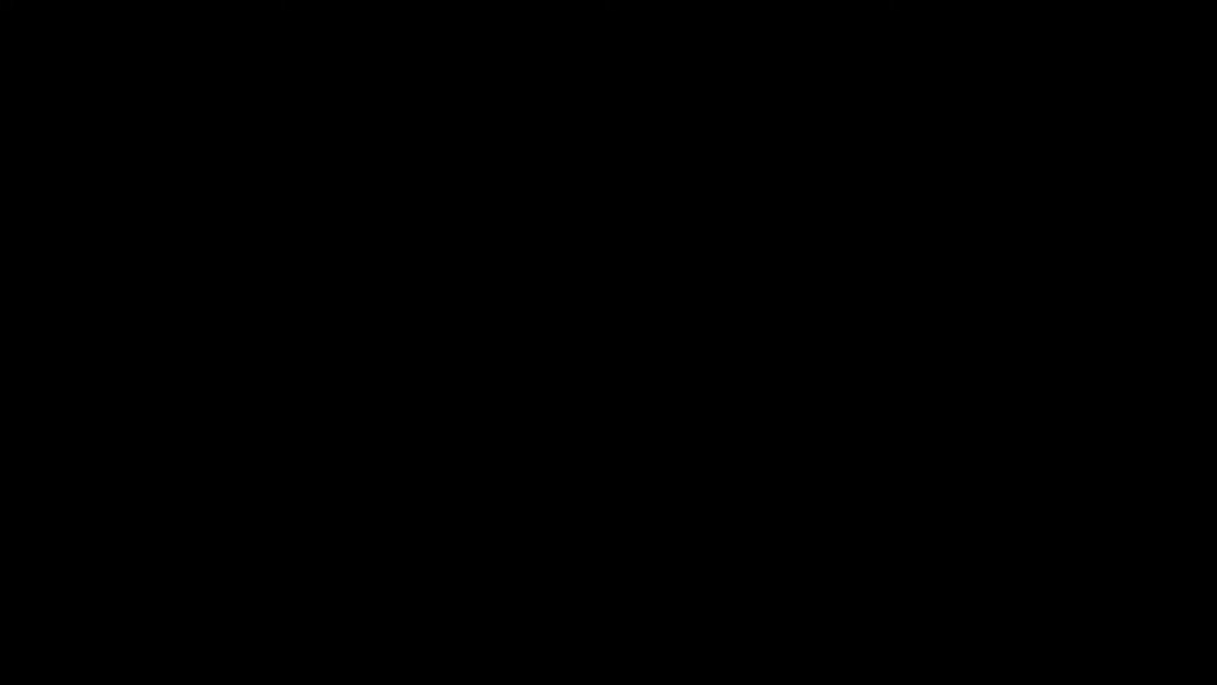
pyautogui.write('john')
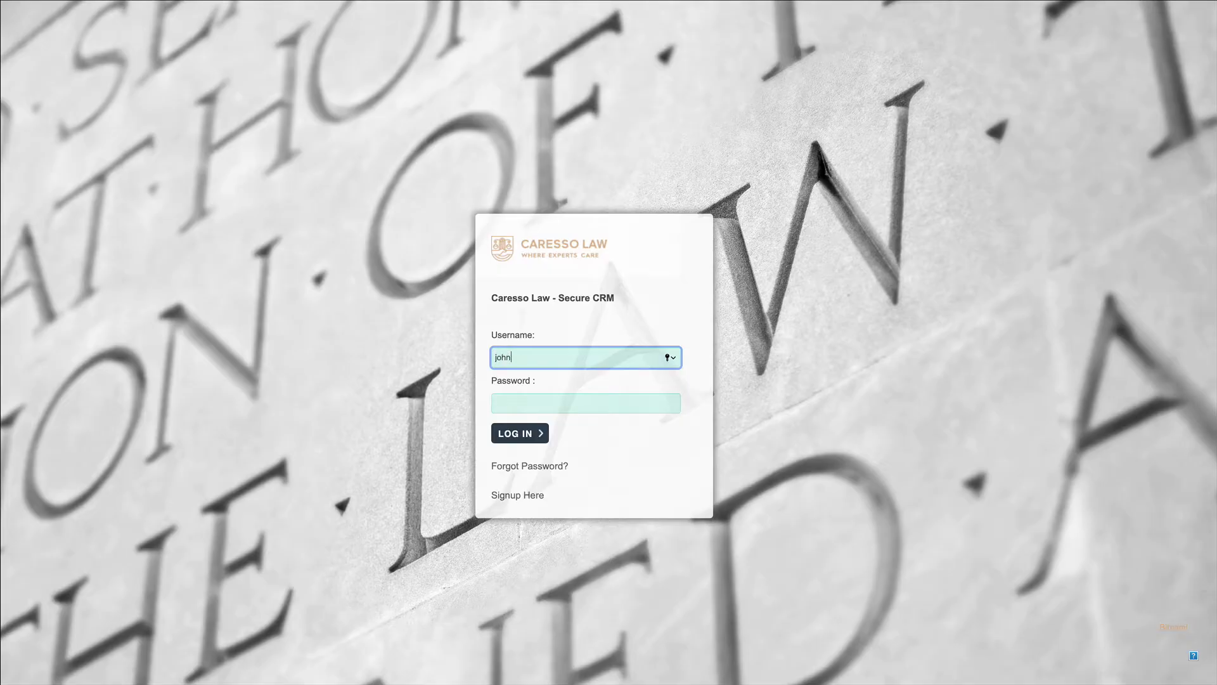
pyautogui.press('Tab')
pyautogui.write('••••••')
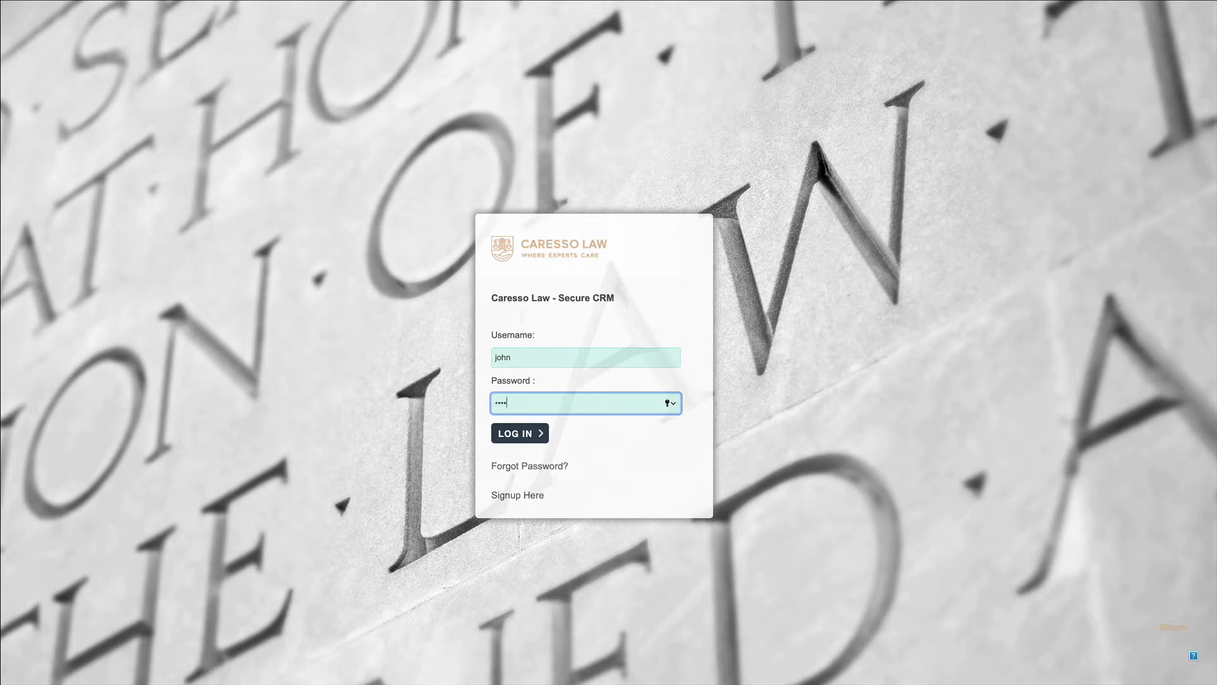
pyautogui.write('••')
pyautogui.click(519, 434)
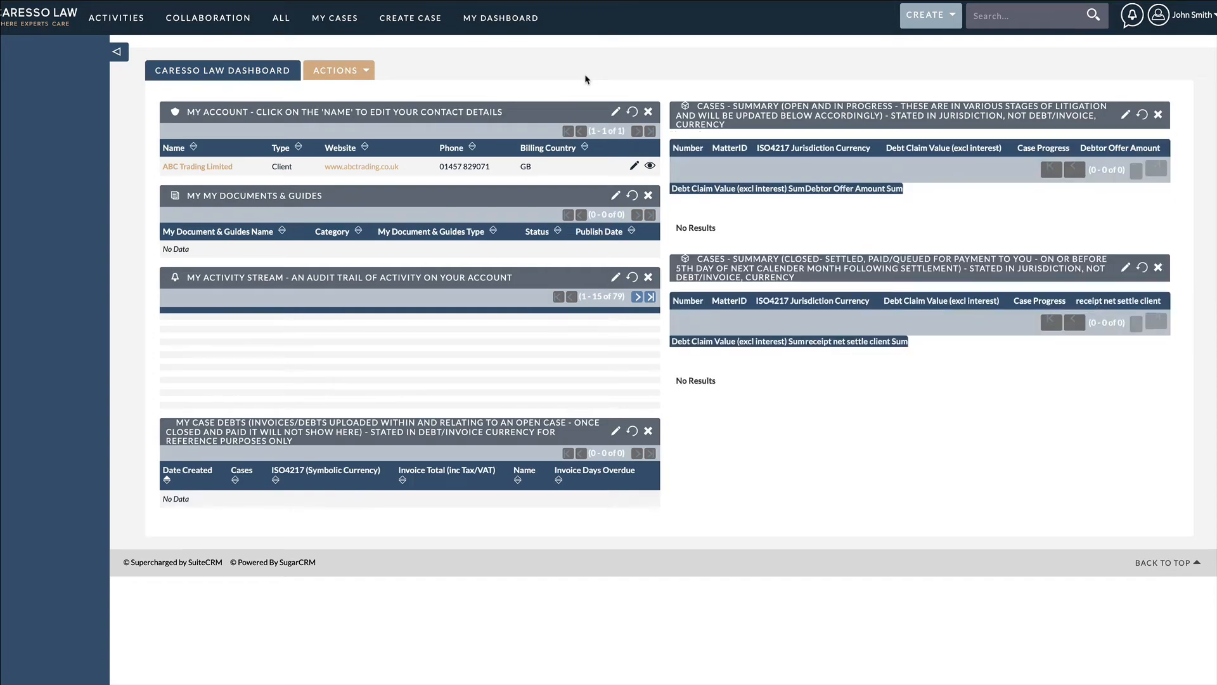
# Step: Create a new case using the wizard for inputting unpaid debts
pyautogui.click(929, 24)
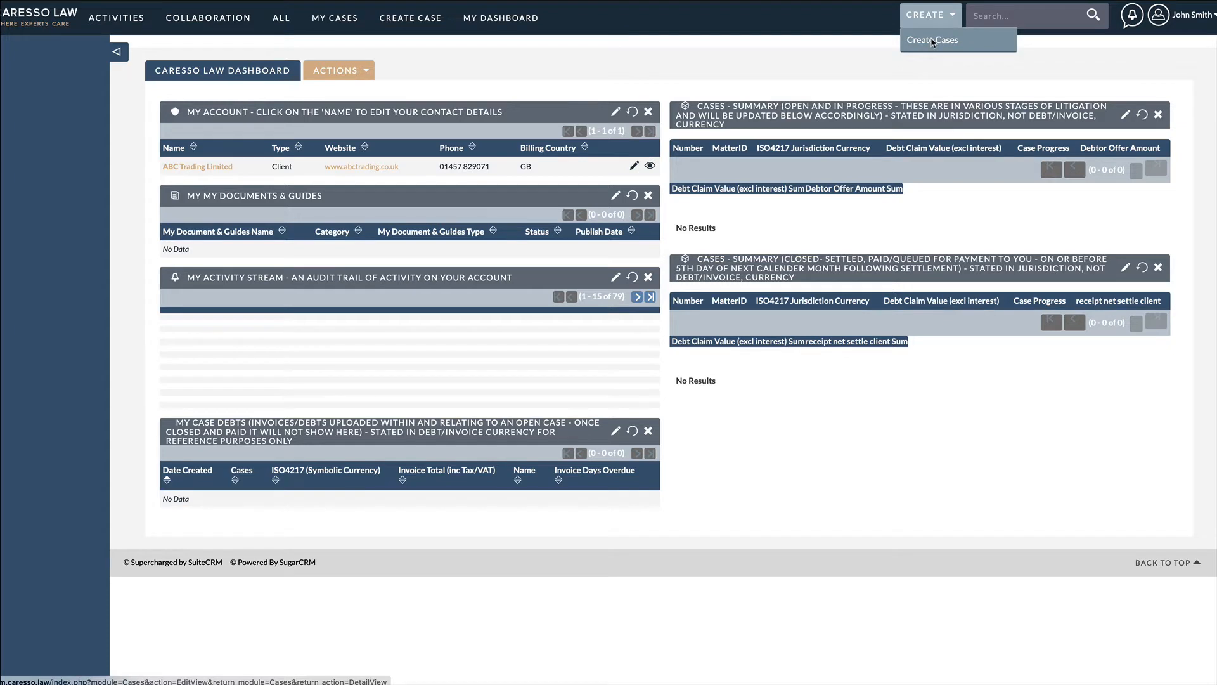
pyautogui.click(932, 42)
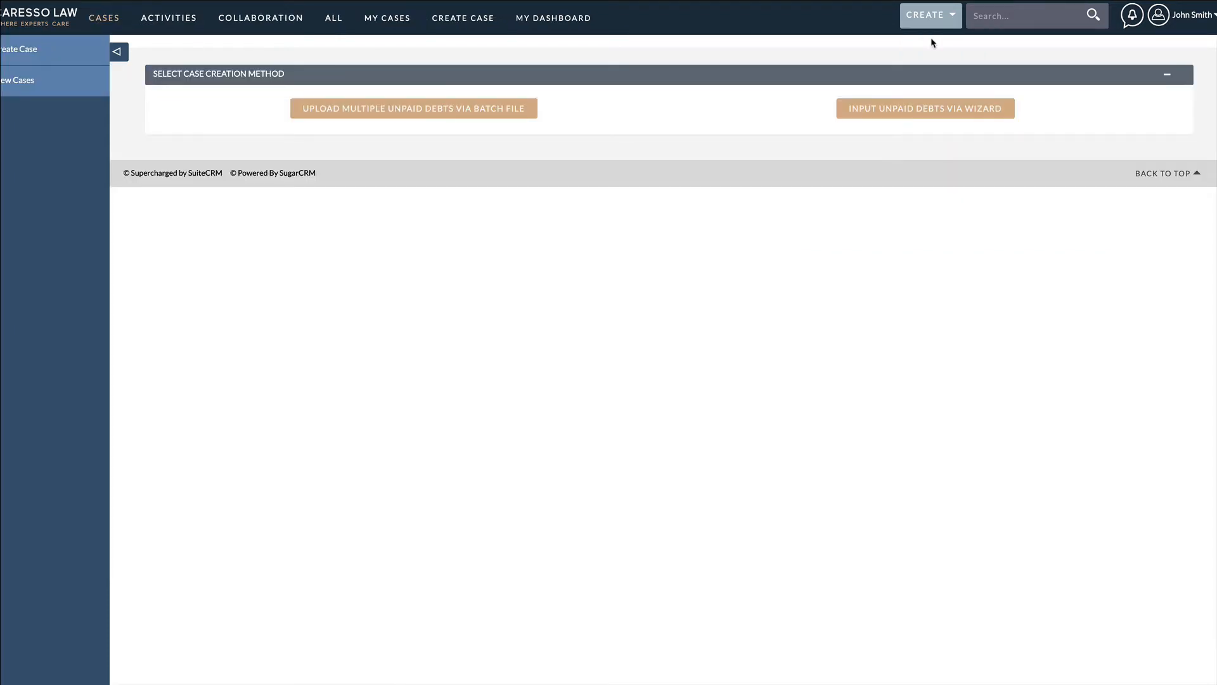
pyautogui.click(940, 109)
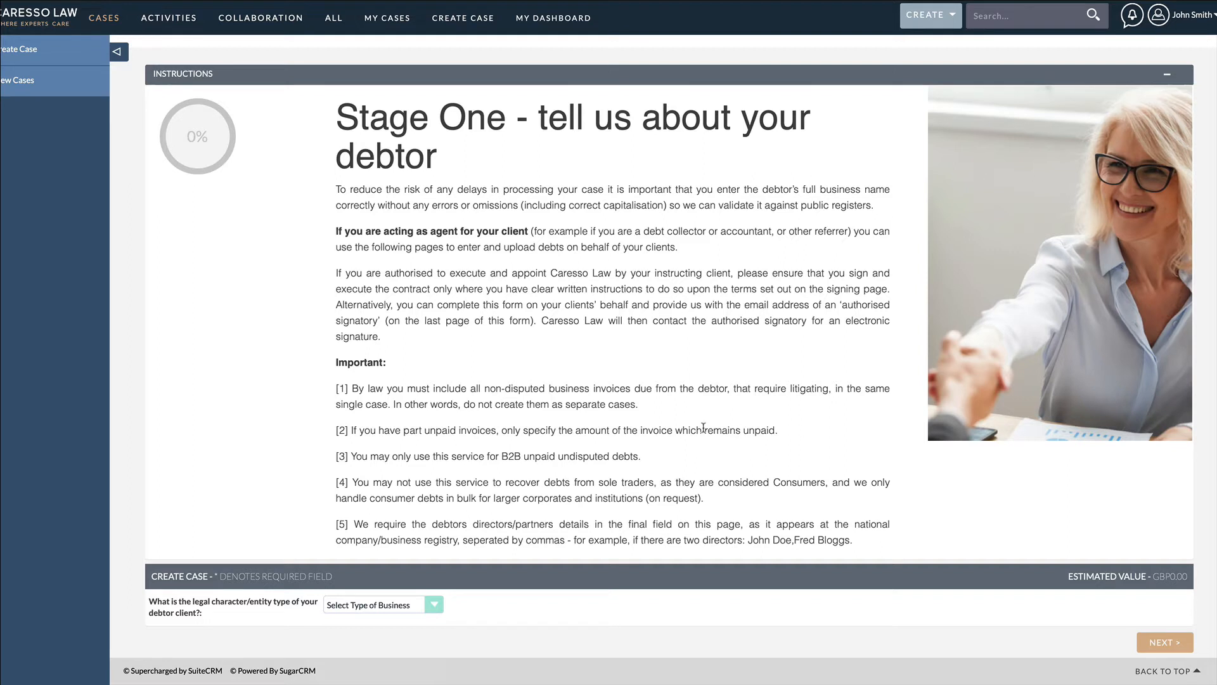
# Step: Set the debtor's entity type to Private_Company and its full legal name to Alpine Transport Limited
pyautogui.click(436, 606)
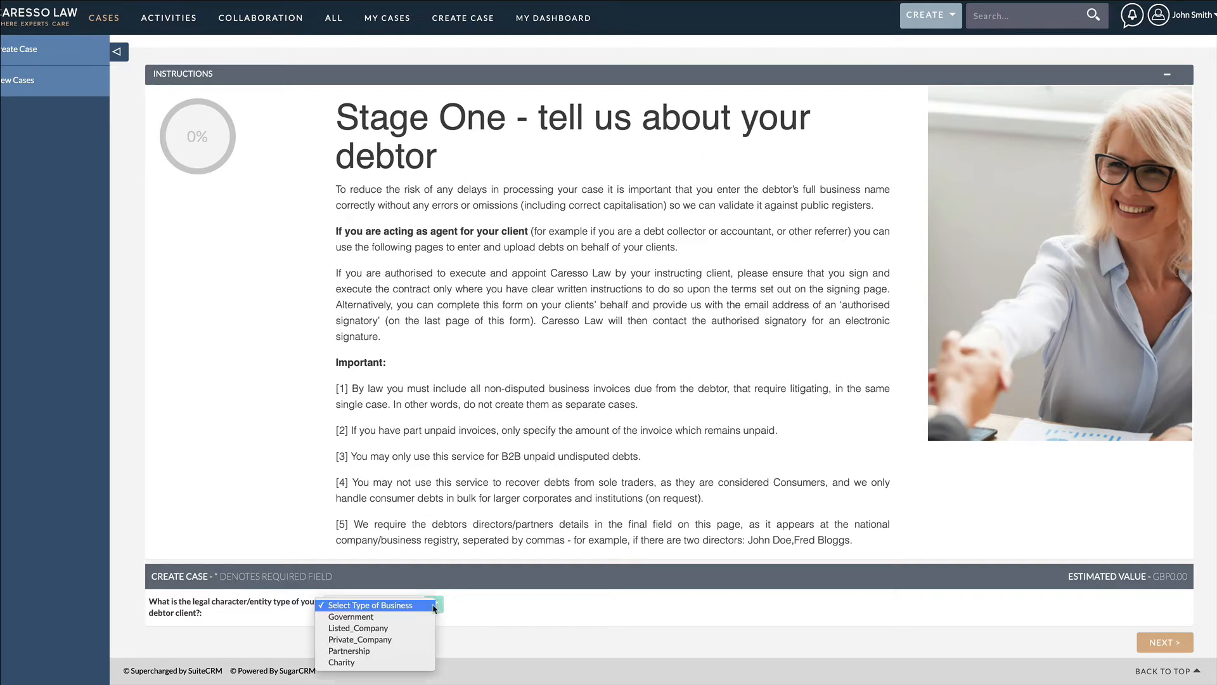
pyautogui.click(410, 638)
pyautogui.scroll(-2, 410, 639)
pyautogui.click(393, 563)
pyautogui.write('Alpi')
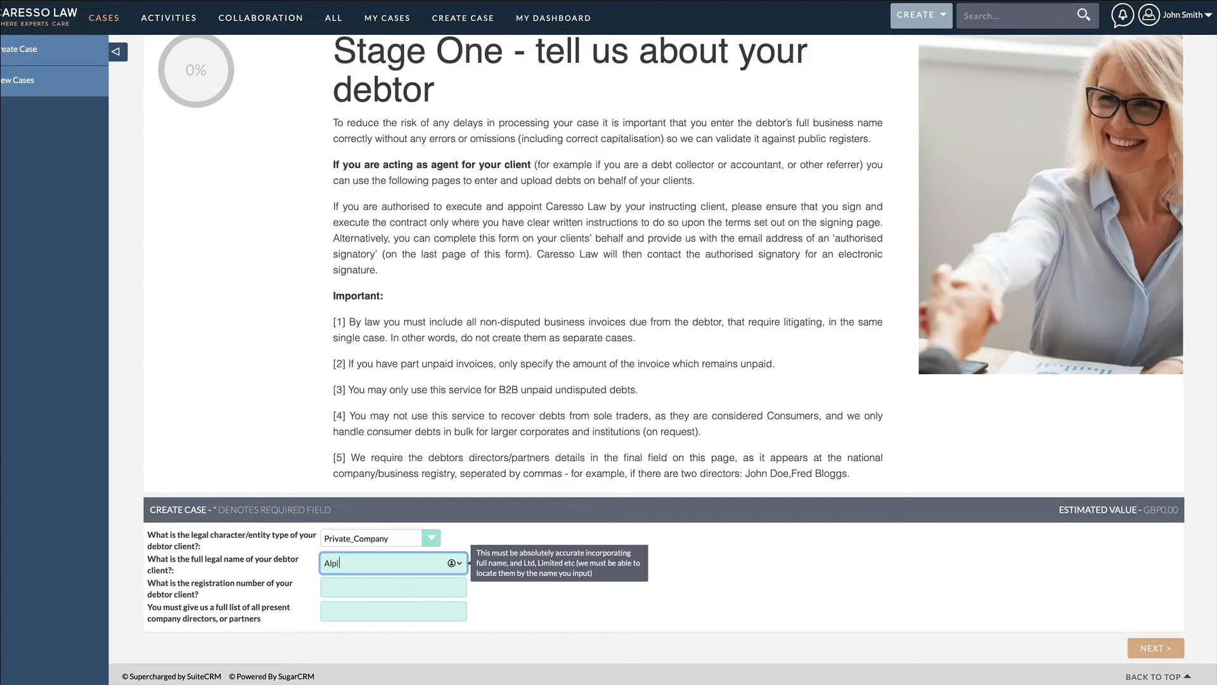
pyautogui.write('ne Transport Limited')
pyautogui.press('Tab')
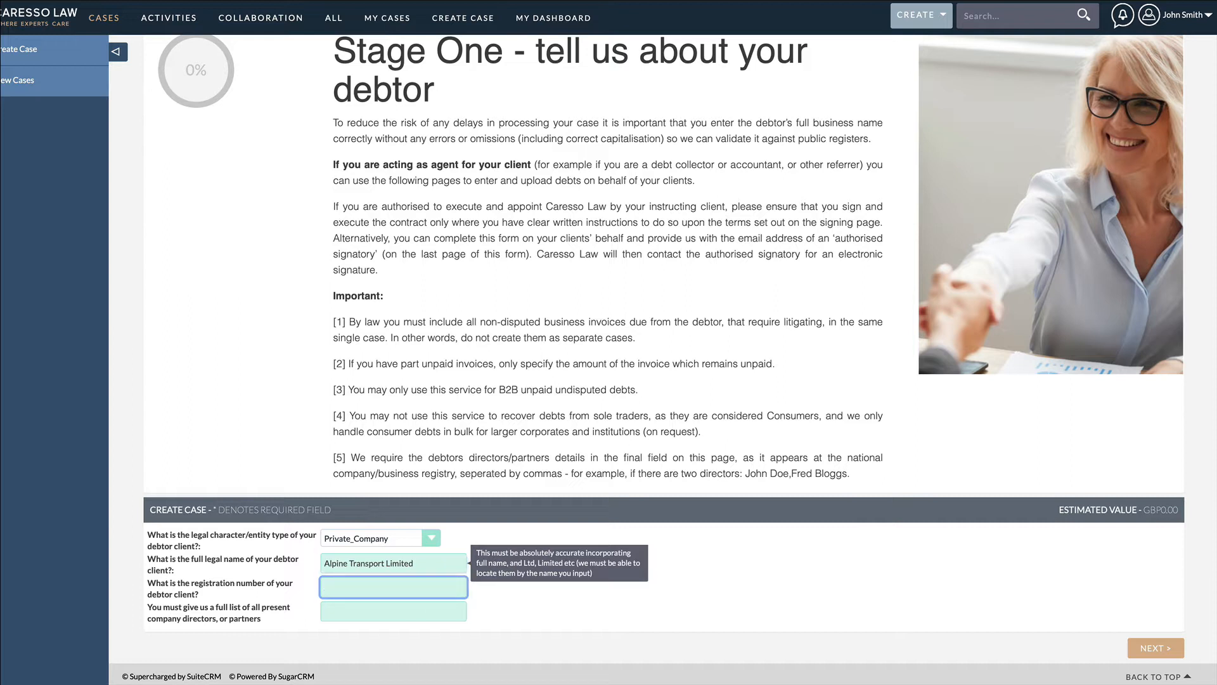
# Step: Enter the debtor's company registration number and the full names of its two directors, and proceed to Stage Two
pyautogui.press('Tab')
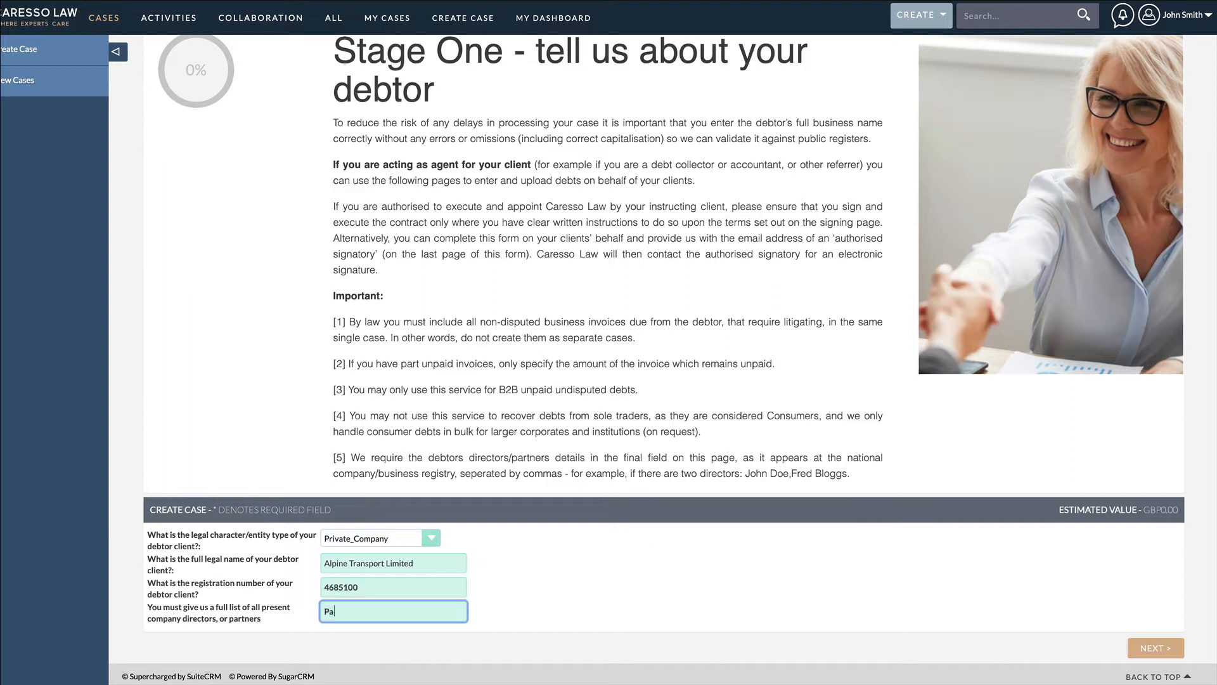
pyautogui.click(1154, 646)
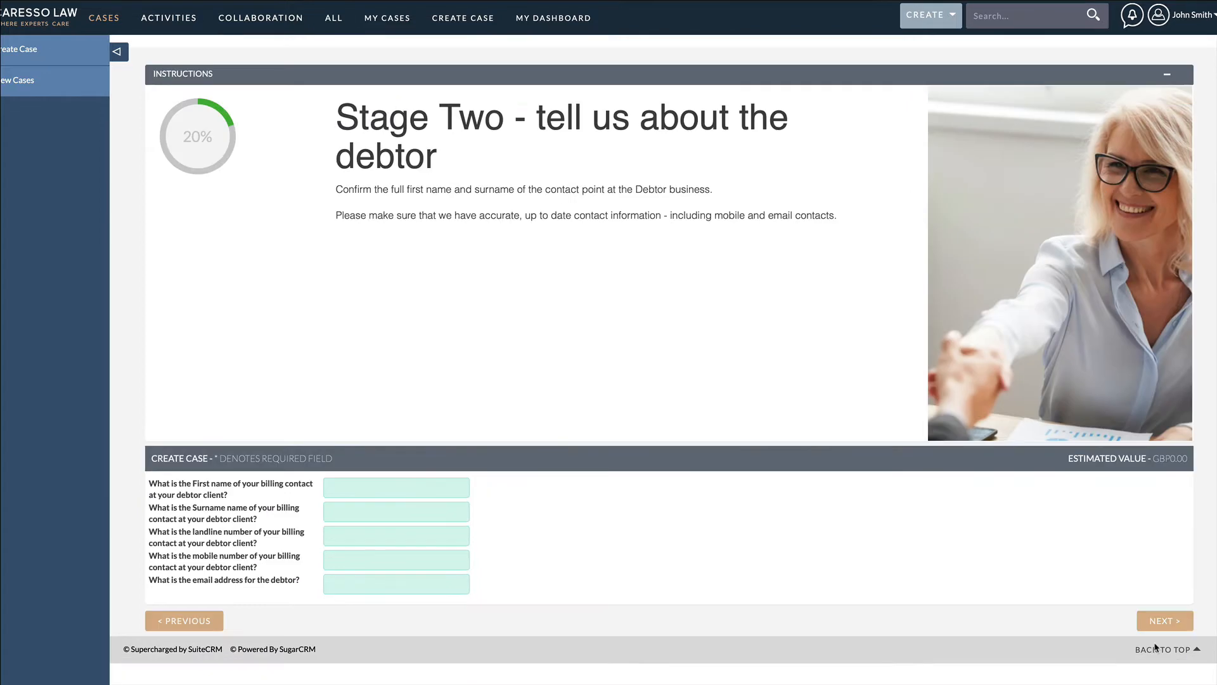
# Step: Fill in the debtor billing contact's first name, surname, landline number and mobile number
pyautogui.press('Tab')
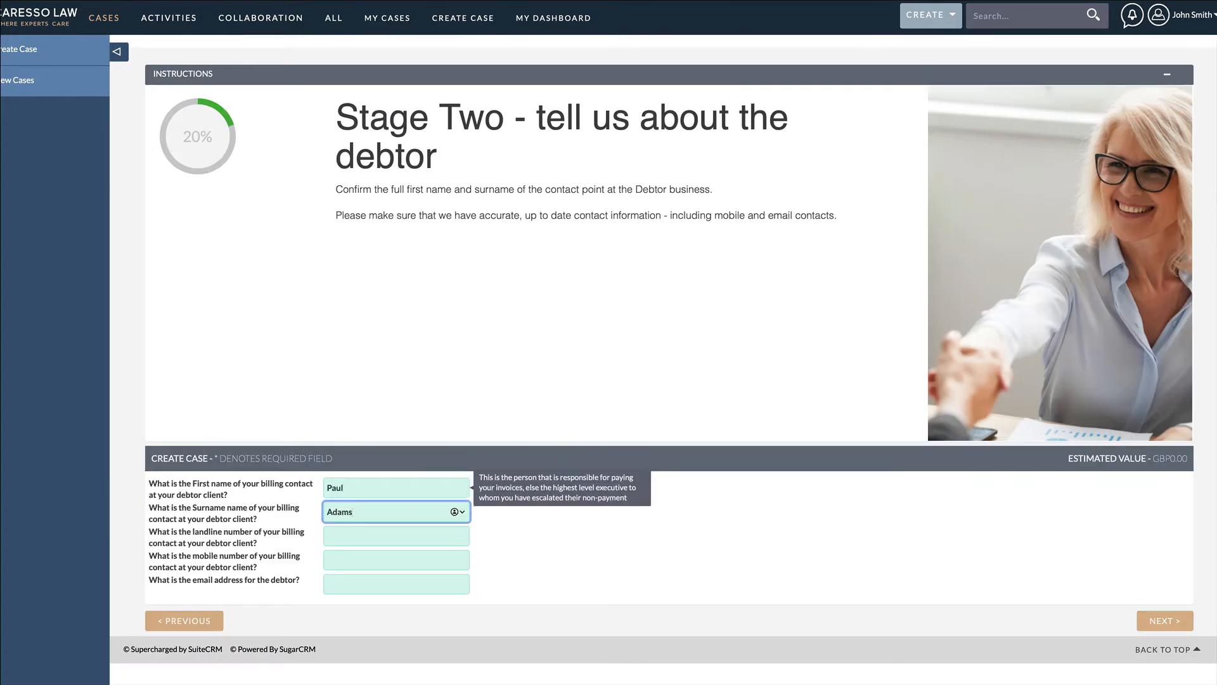
pyautogui.press('Tab')
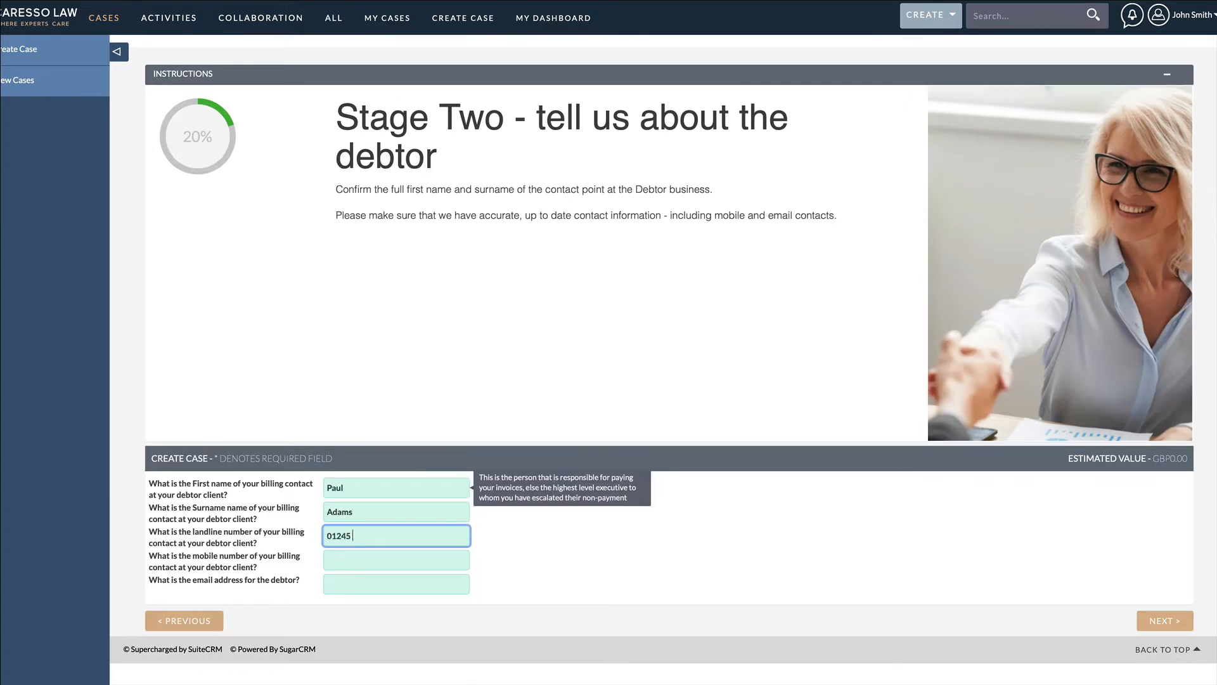
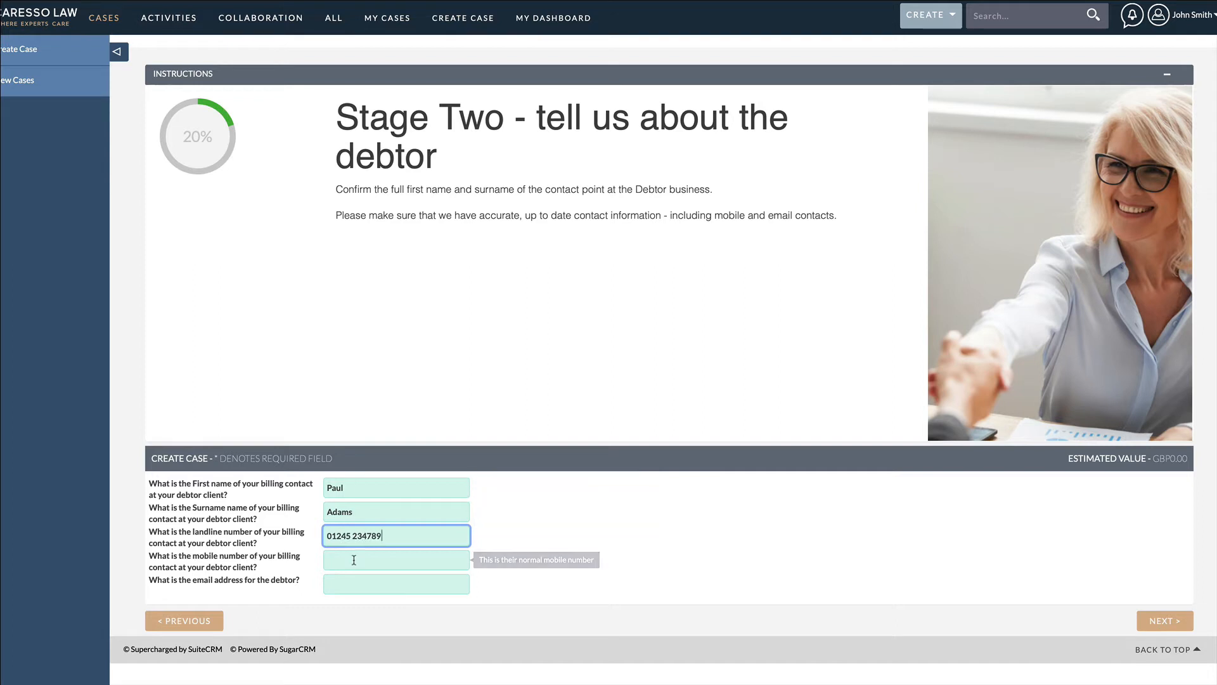
pyautogui.click(393, 559)
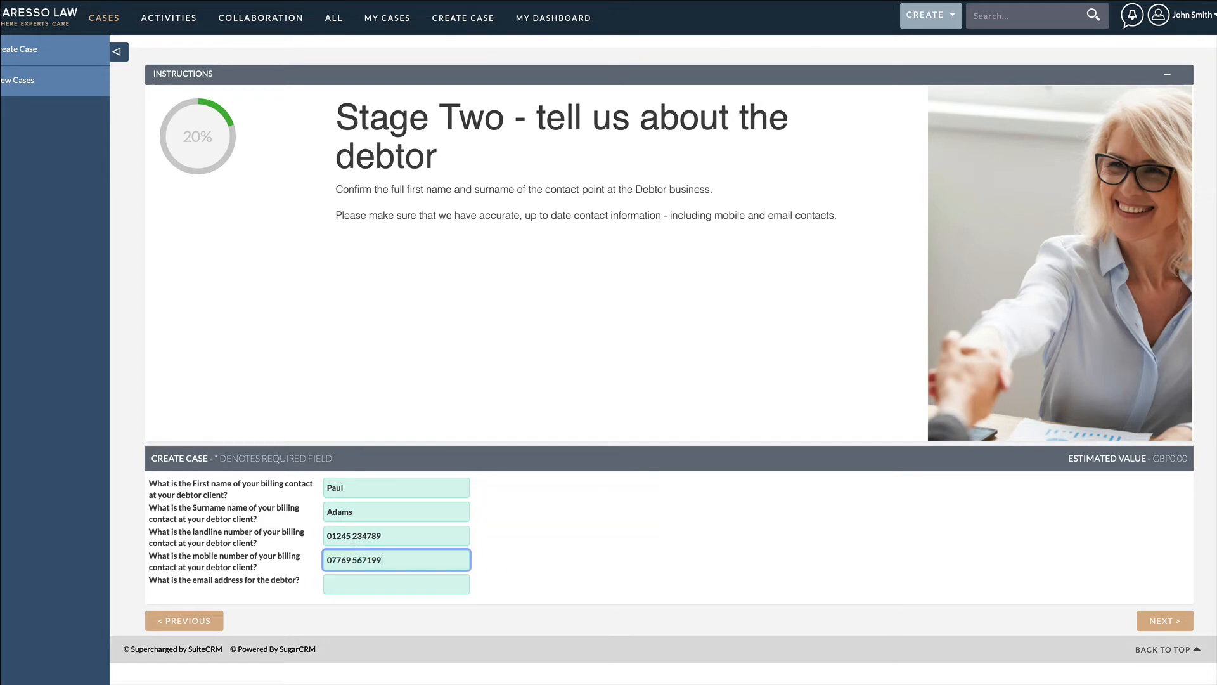
pyautogui.press('Tab')
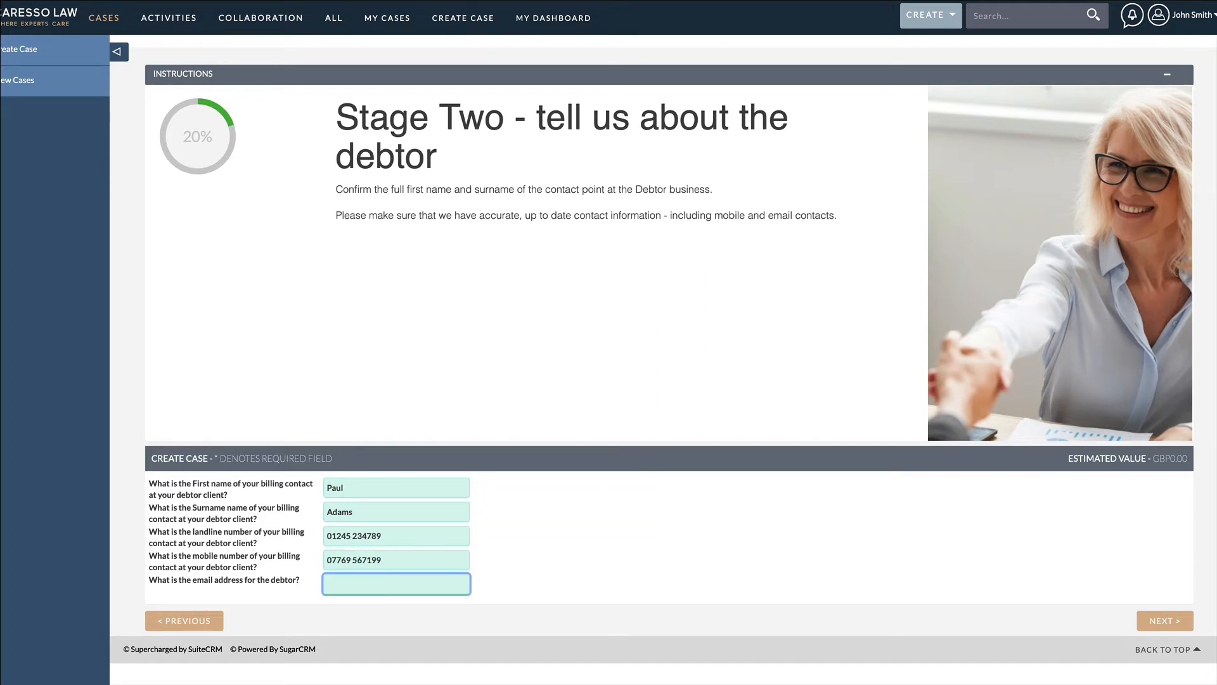
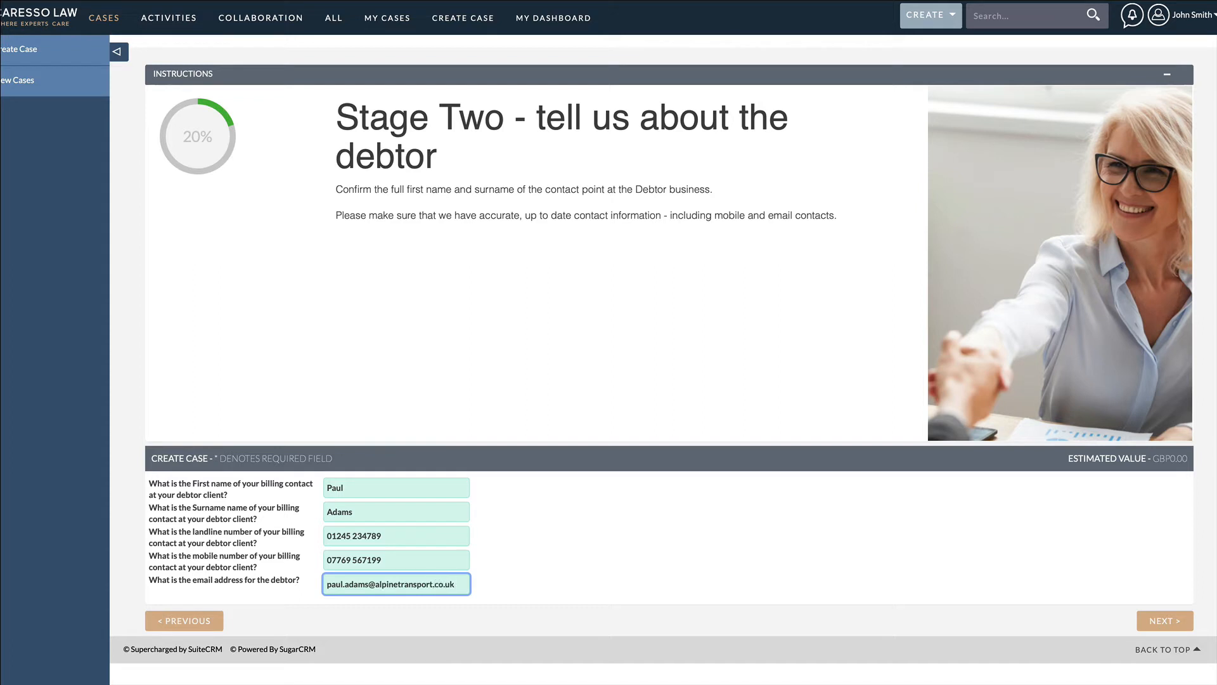
# Step: Fill in the debtor's e-mail address and proceed to the debtor address stage
pyautogui.click(1162, 623)
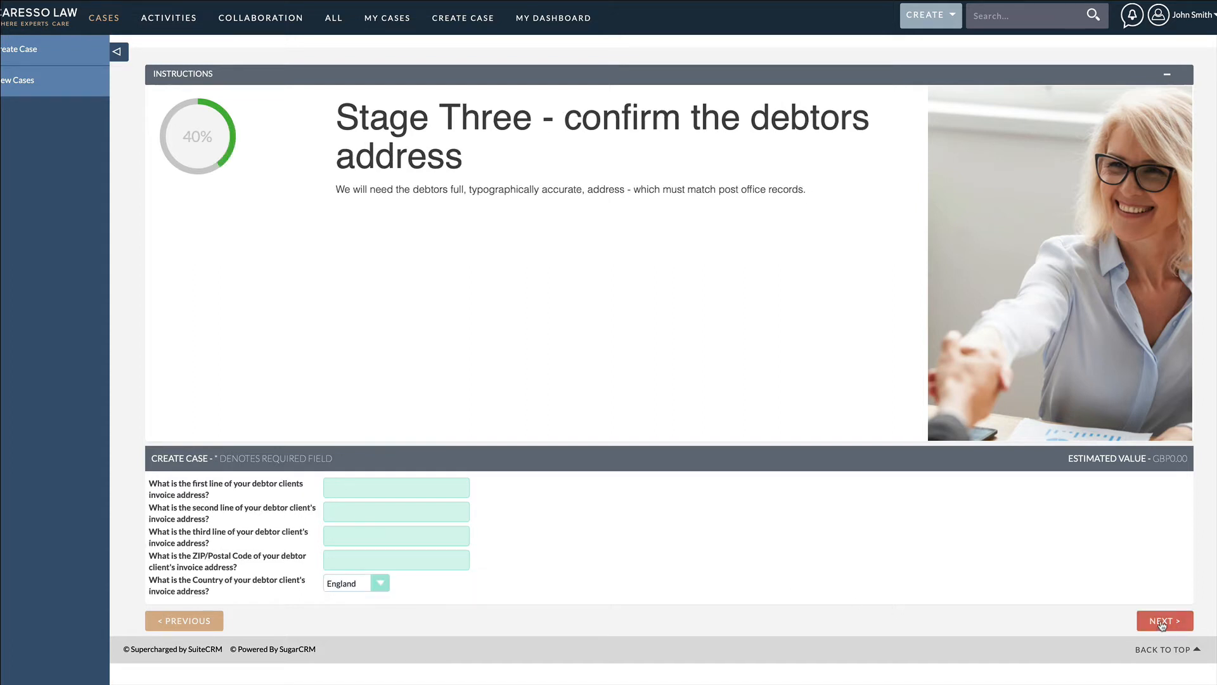
# Step: Fill in the three lines and postal code of the debtor's invoice address, keeping England as the country, and proceed to the next stage
pyautogui.press('Tab')
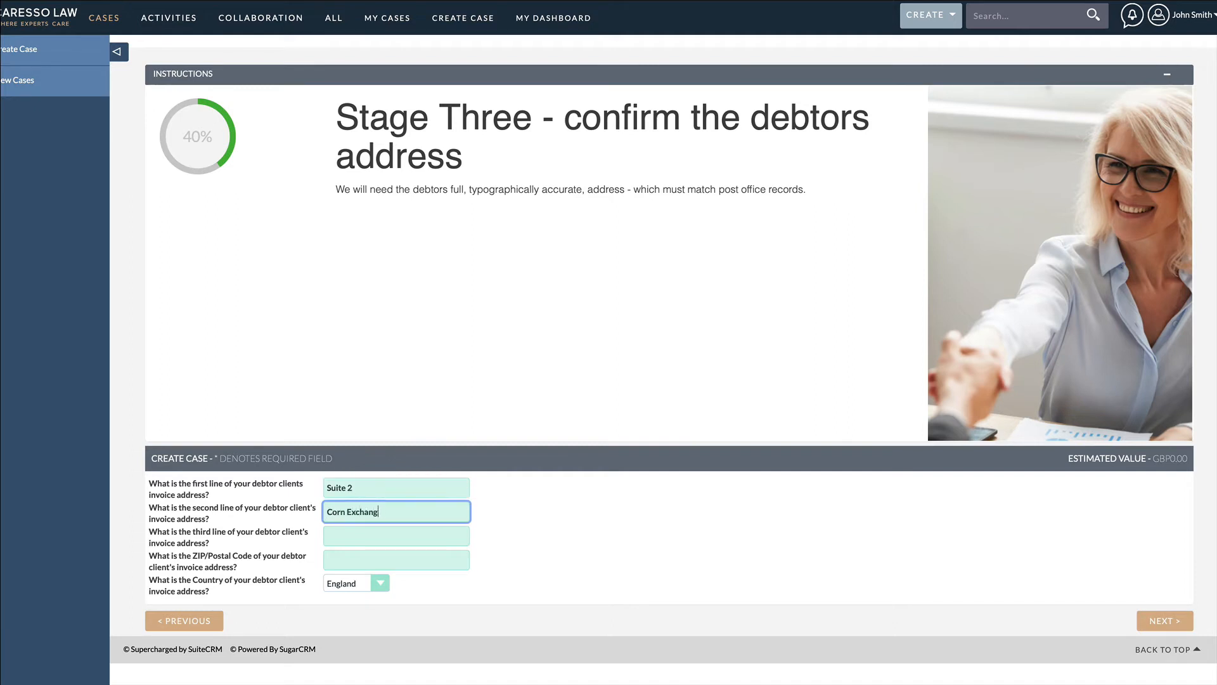
pyautogui.press('Tab')
pyautogui.press('Tab')
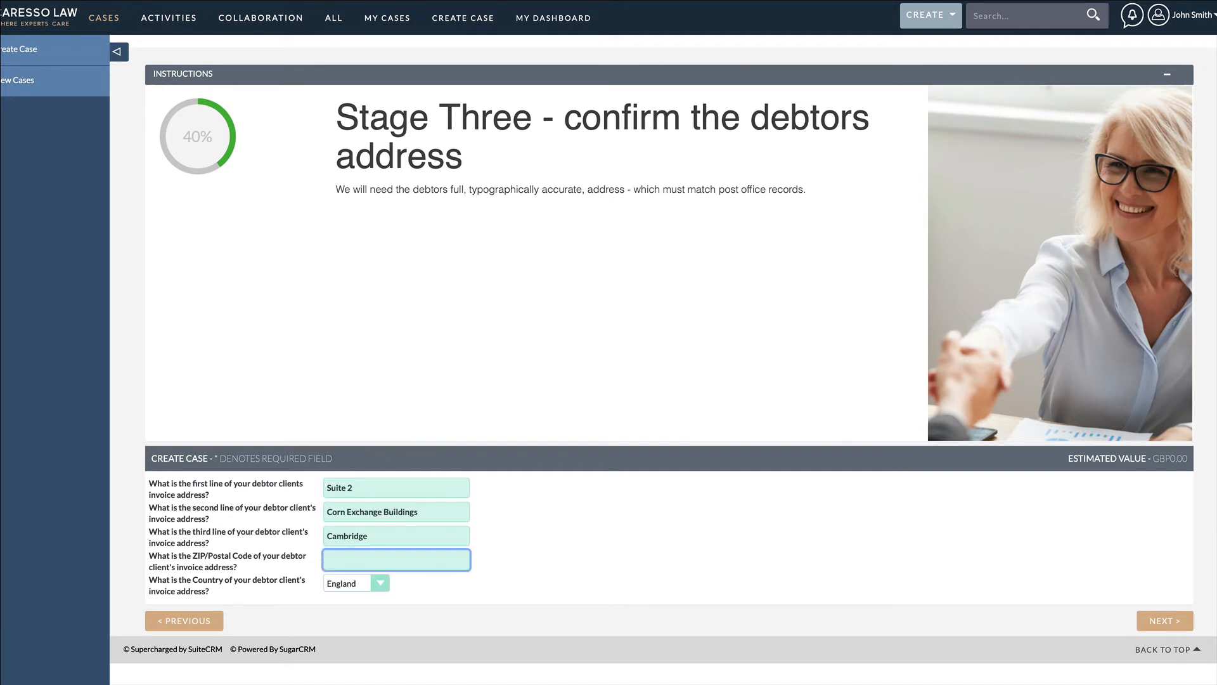
pyautogui.click(506, 586)
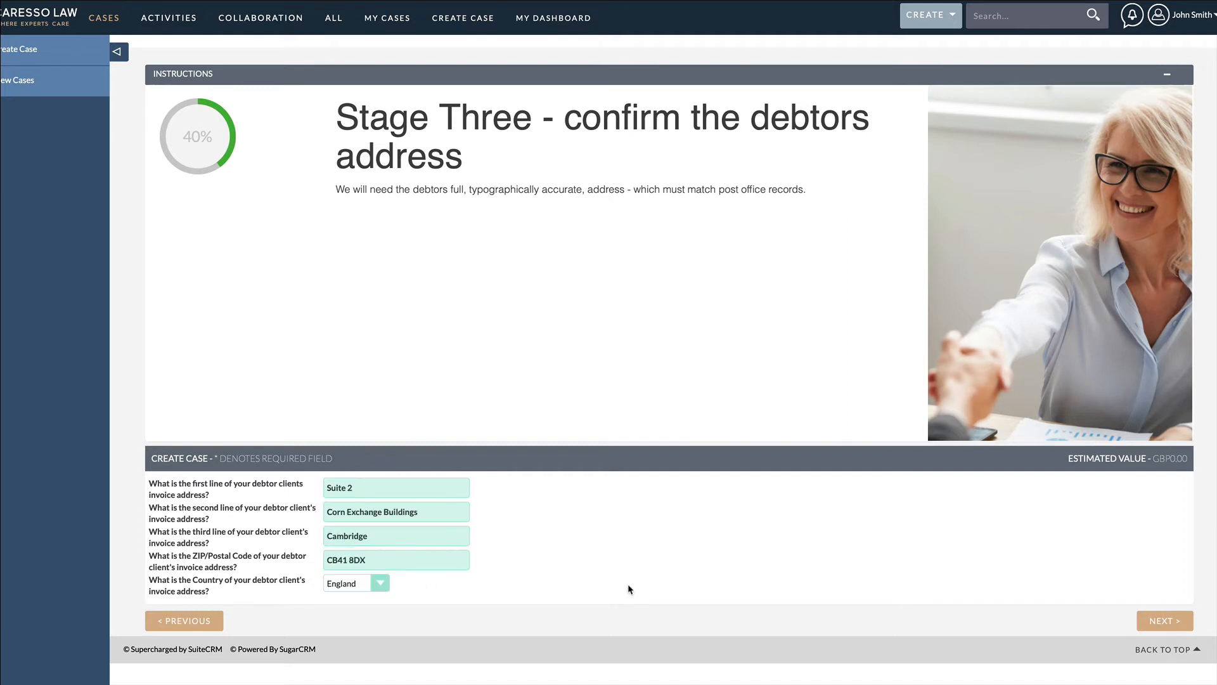
pyautogui.click(1165, 621)
# Step: Declare yourself the claimant, keeping GB - Great Britain (excl Scotland) as jurisdiction and GBP as the invoice currency
pyautogui.scroll(-4, 455, 222)
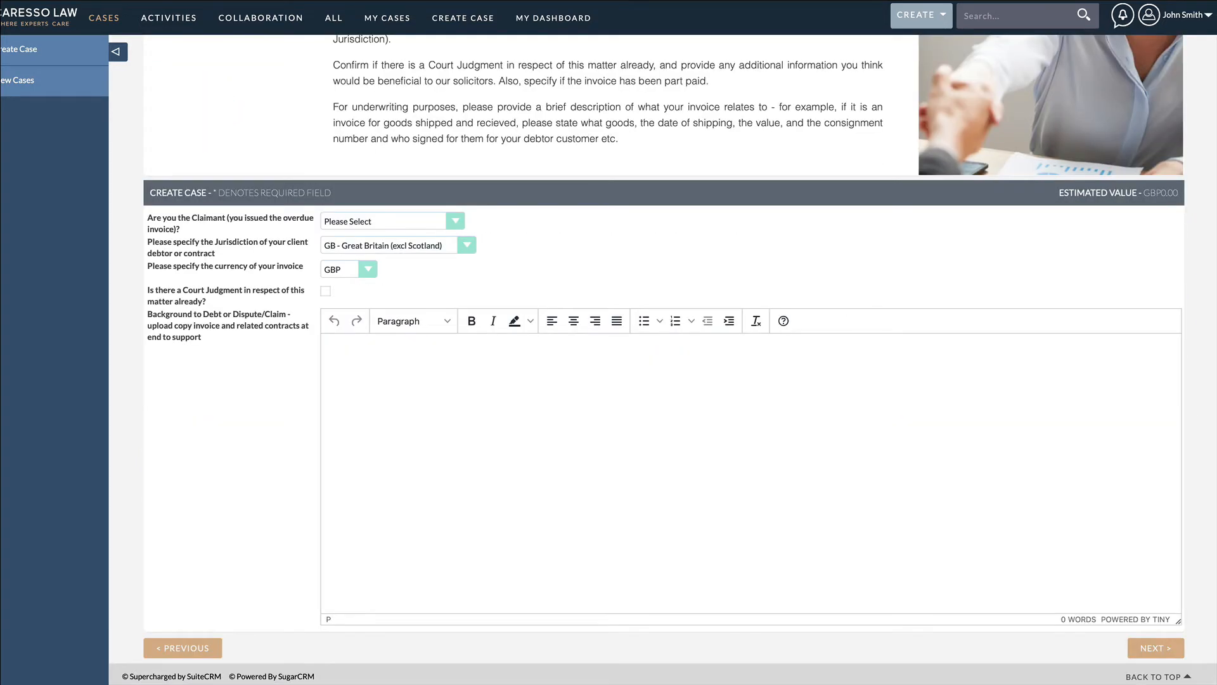
pyautogui.click(455, 222)
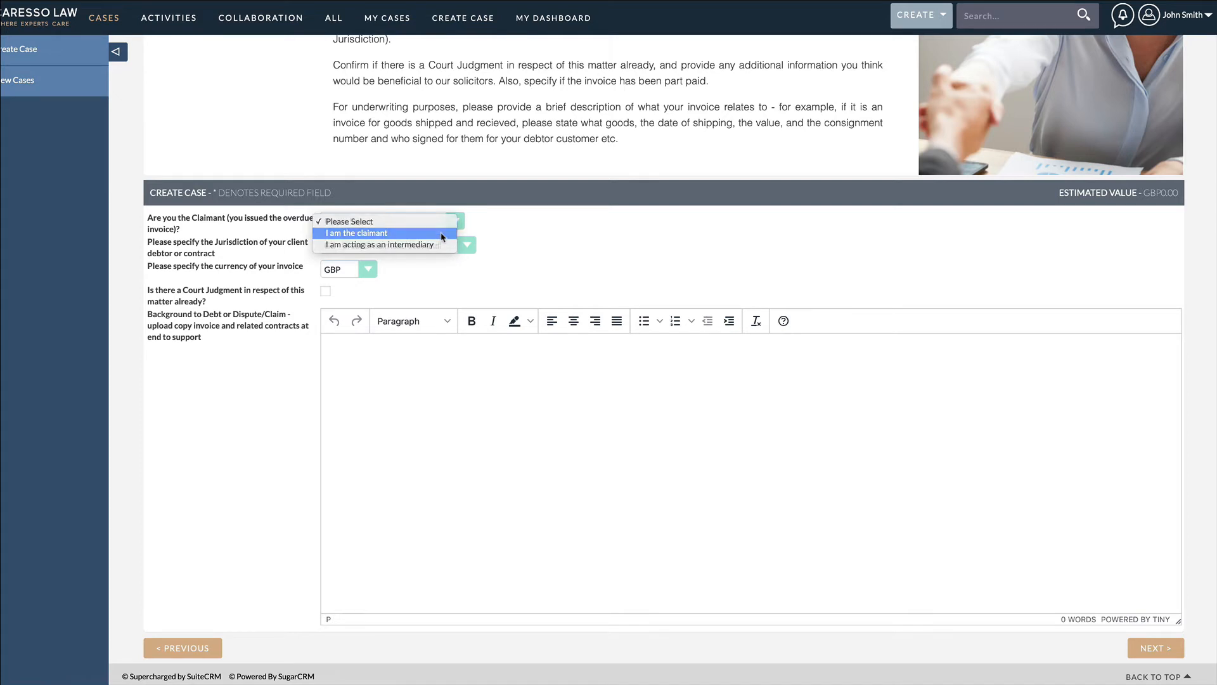
pyautogui.click(442, 233)
pyautogui.click(468, 245)
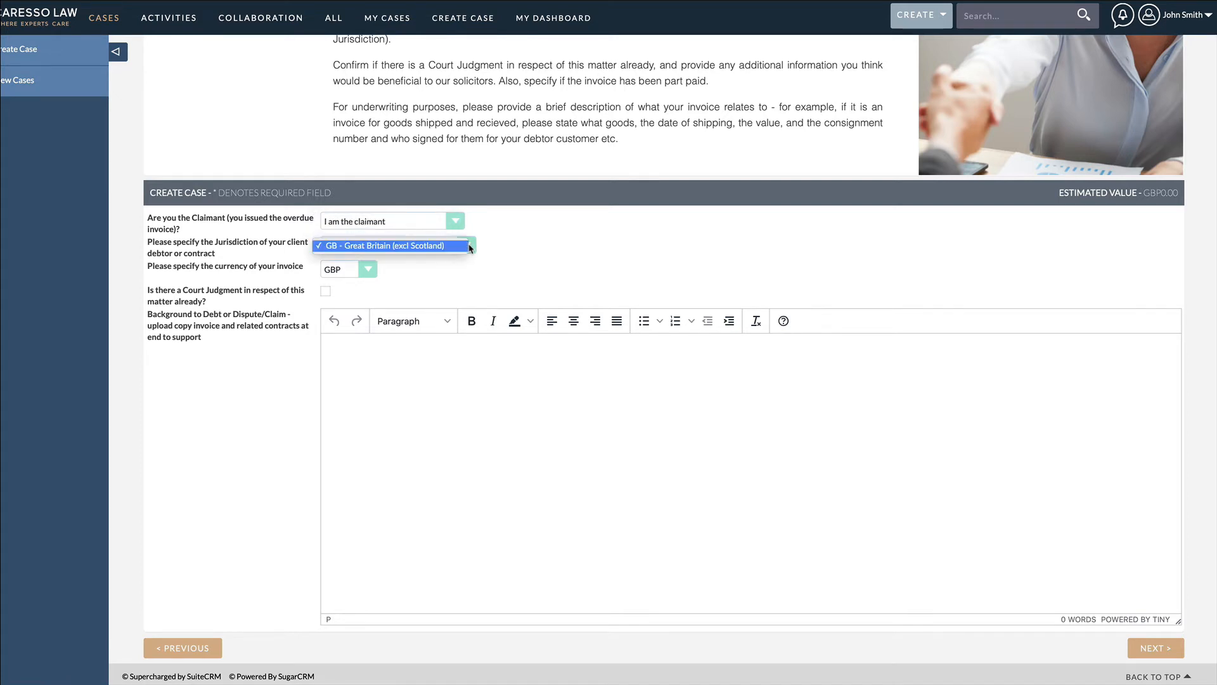
pyautogui.click(468, 246)
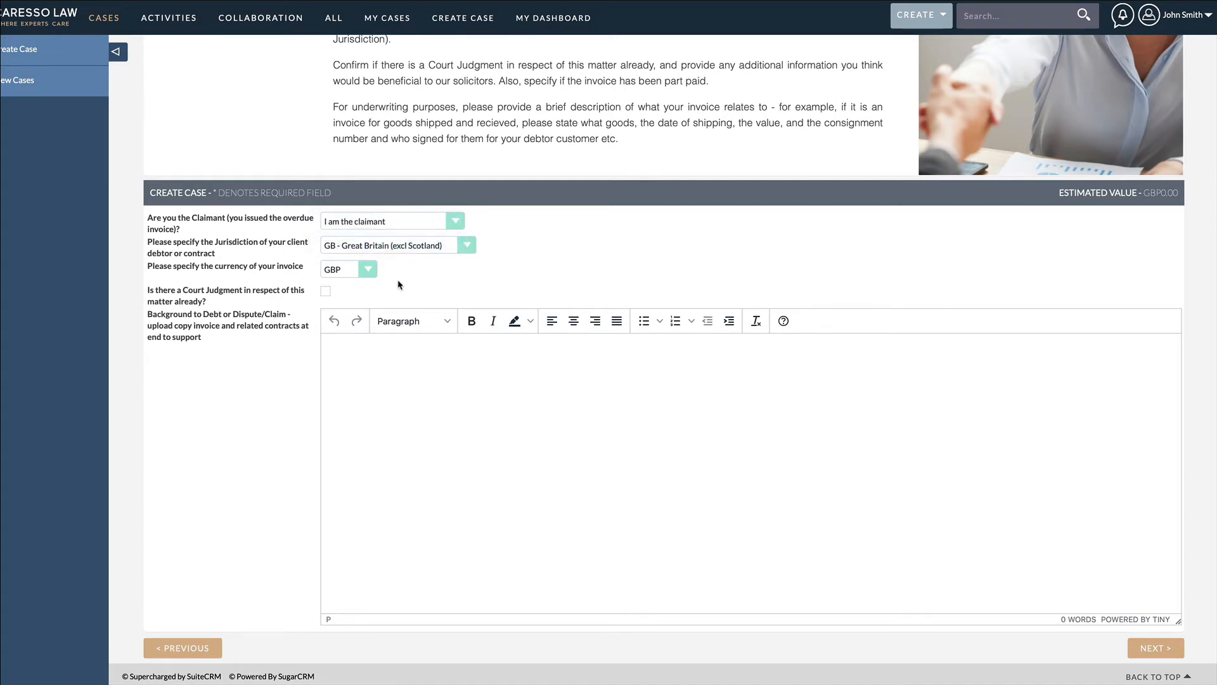
pyautogui.click(374, 273)
pyautogui.click(372, 272)
# Step: Paste the debt background describing the location photography job in Cambridge and the client's lack of response, and proceed to Stage Five
pyautogui.click(387, 351)
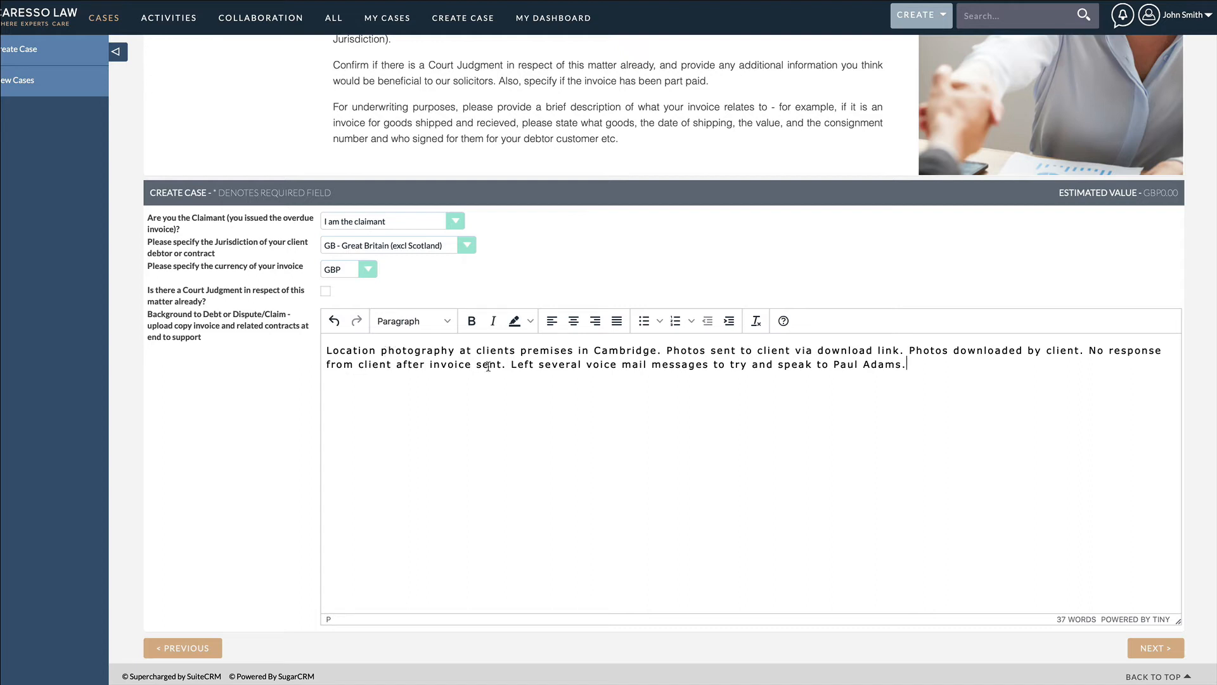
pyautogui.click(1155, 648)
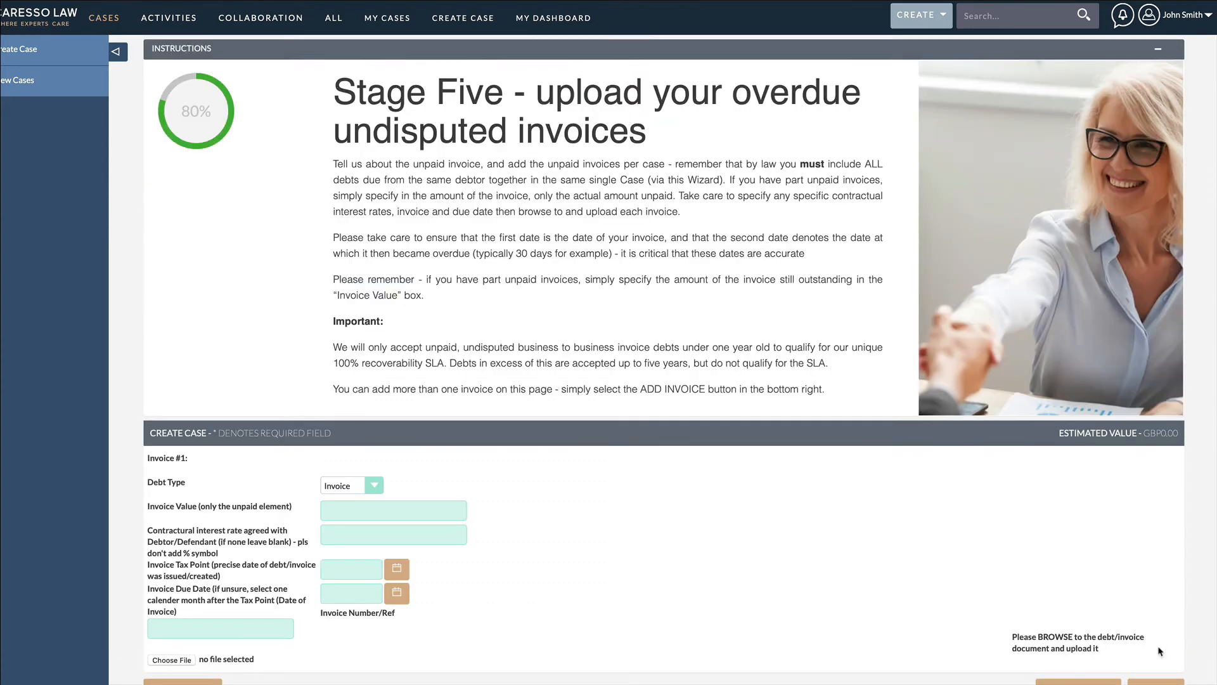
# Step: Set Invoice #1's unpaid value to 600.00 and its tax point date to 31/08/2021
pyautogui.scroll(-1, 1176, 612)
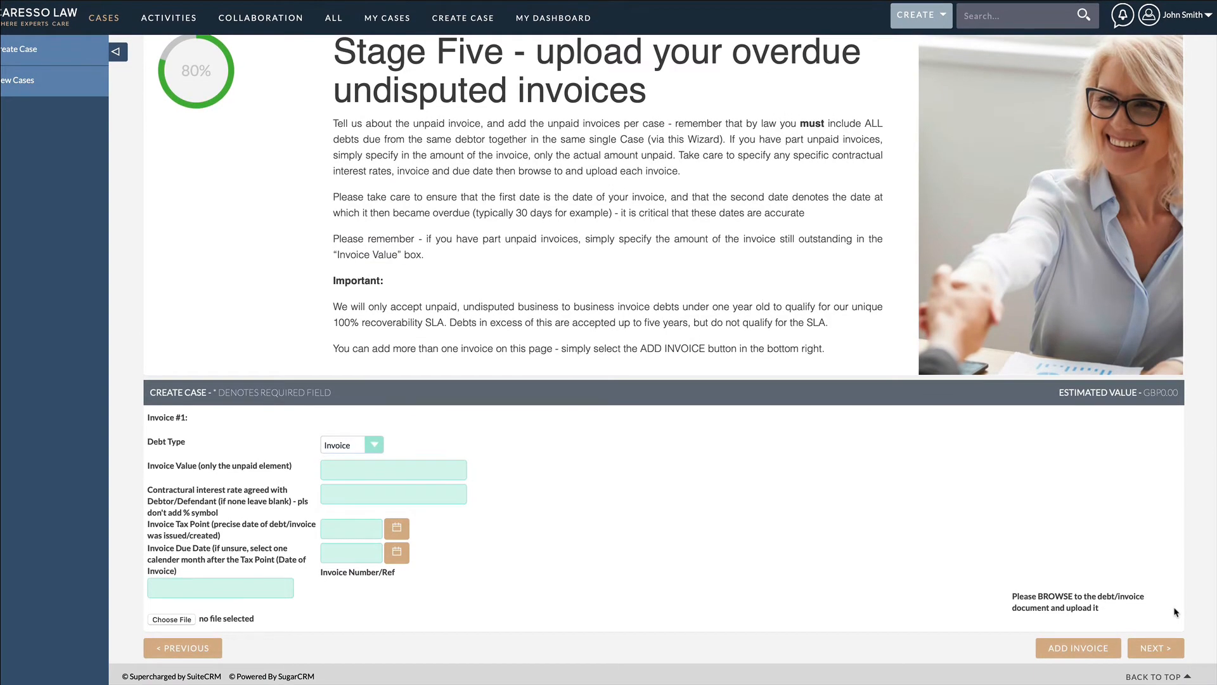
pyautogui.click(437, 470)
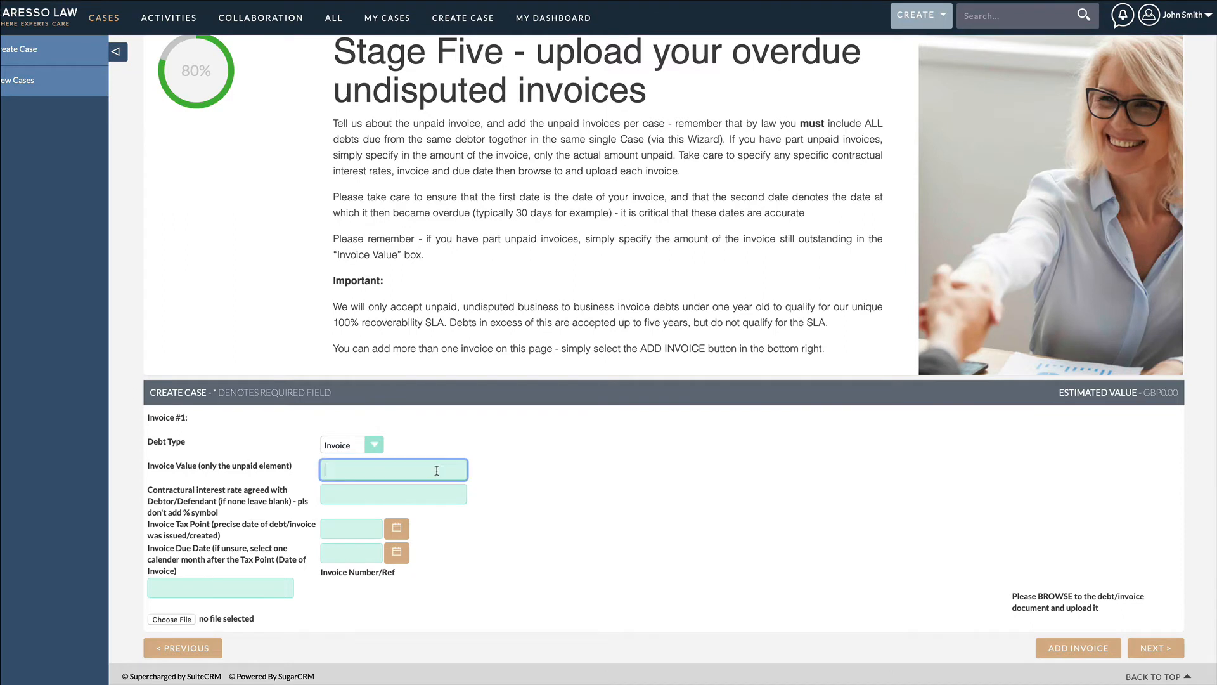
pyautogui.write('600.00')
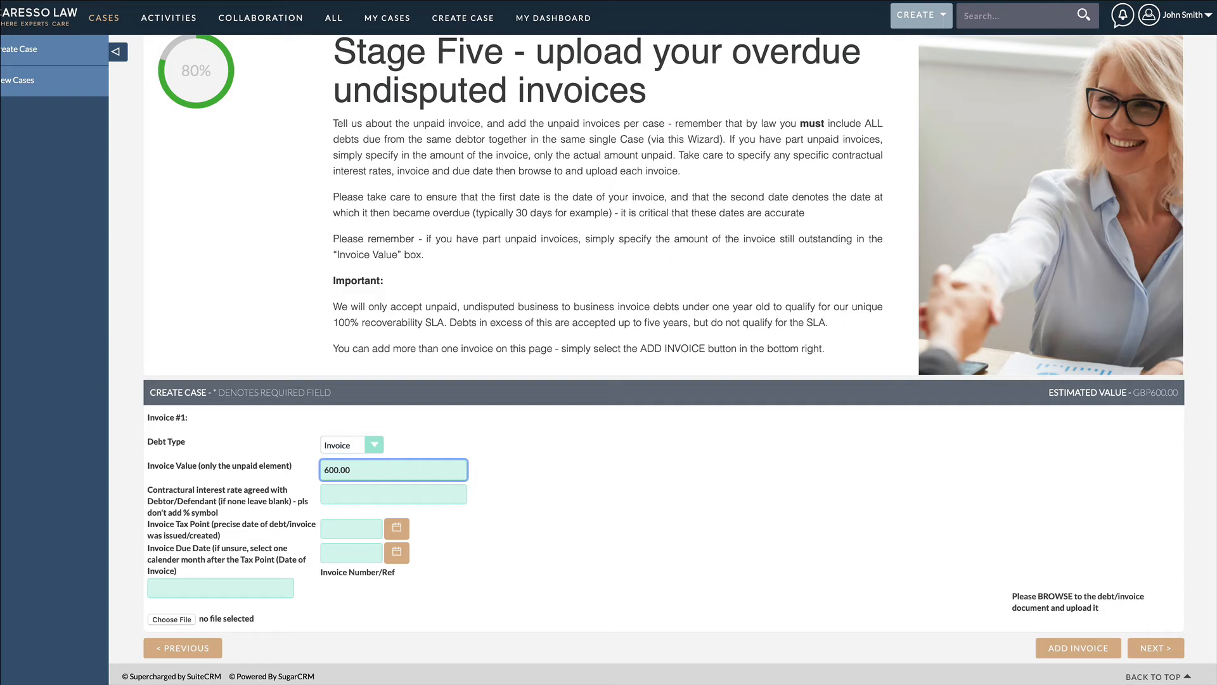
pyautogui.click(400, 530)
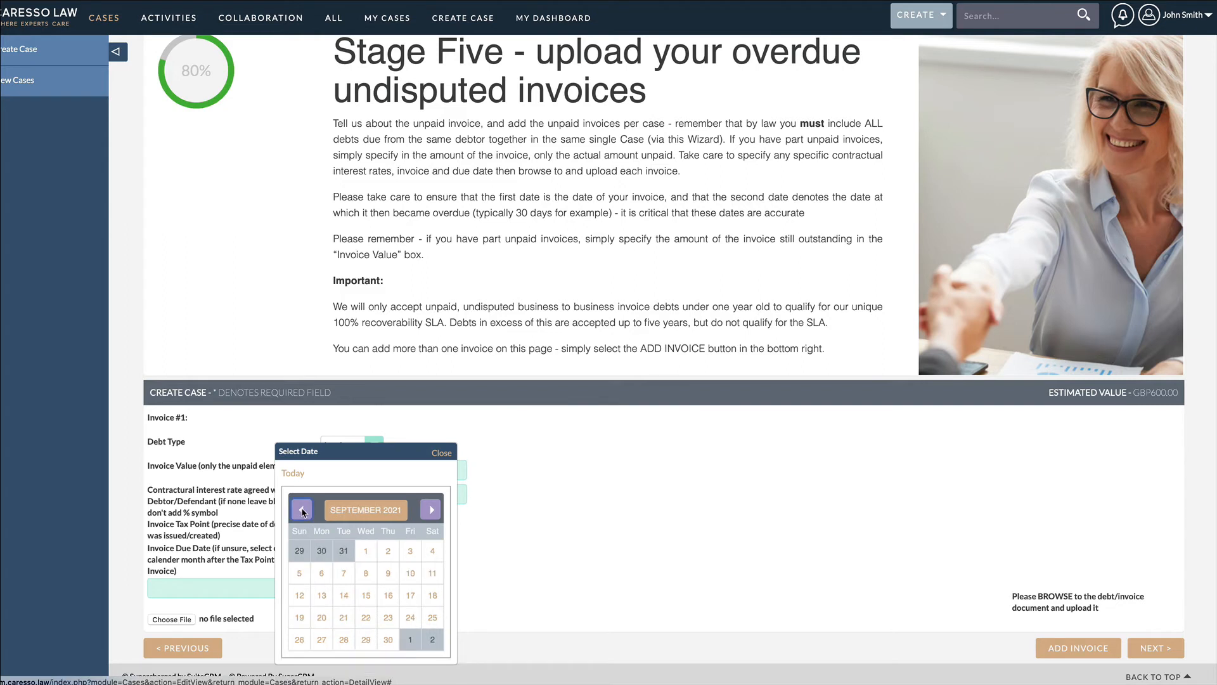
pyautogui.click(343, 639)
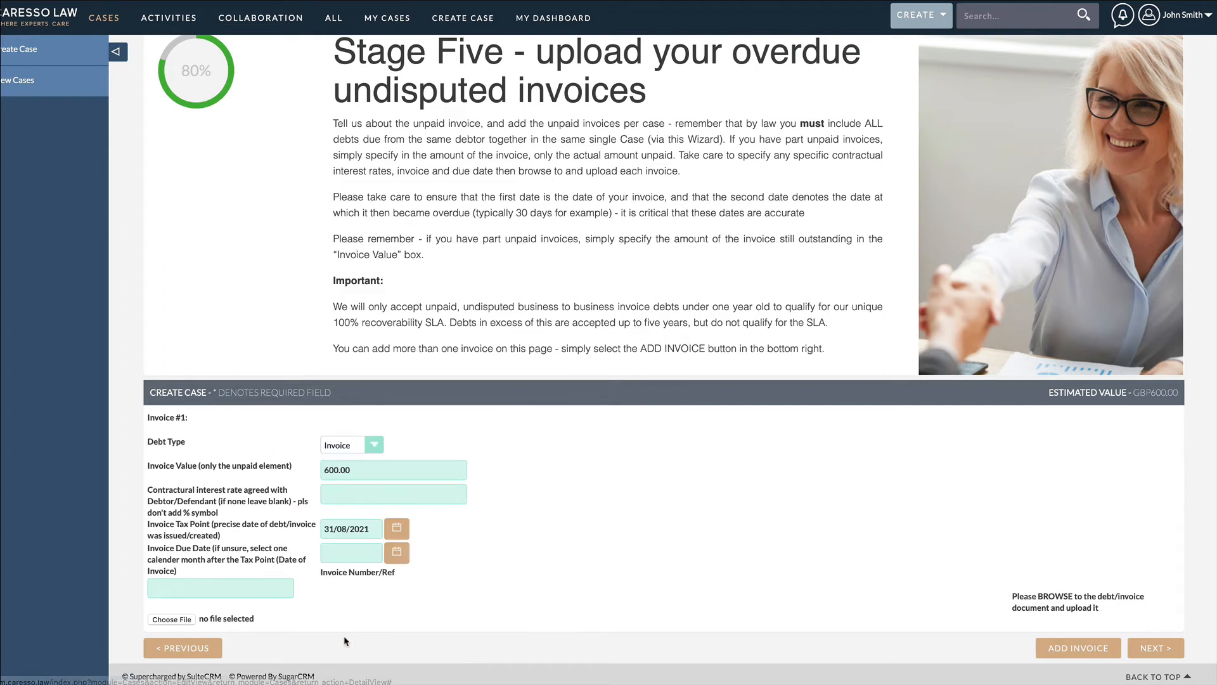
# Step: Set Invoice #1's due date to 30/09/2021 and enter its invoice number
pyautogui.click(399, 556)
pyautogui.click(301, 509)
pyautogui.click(301, 510)
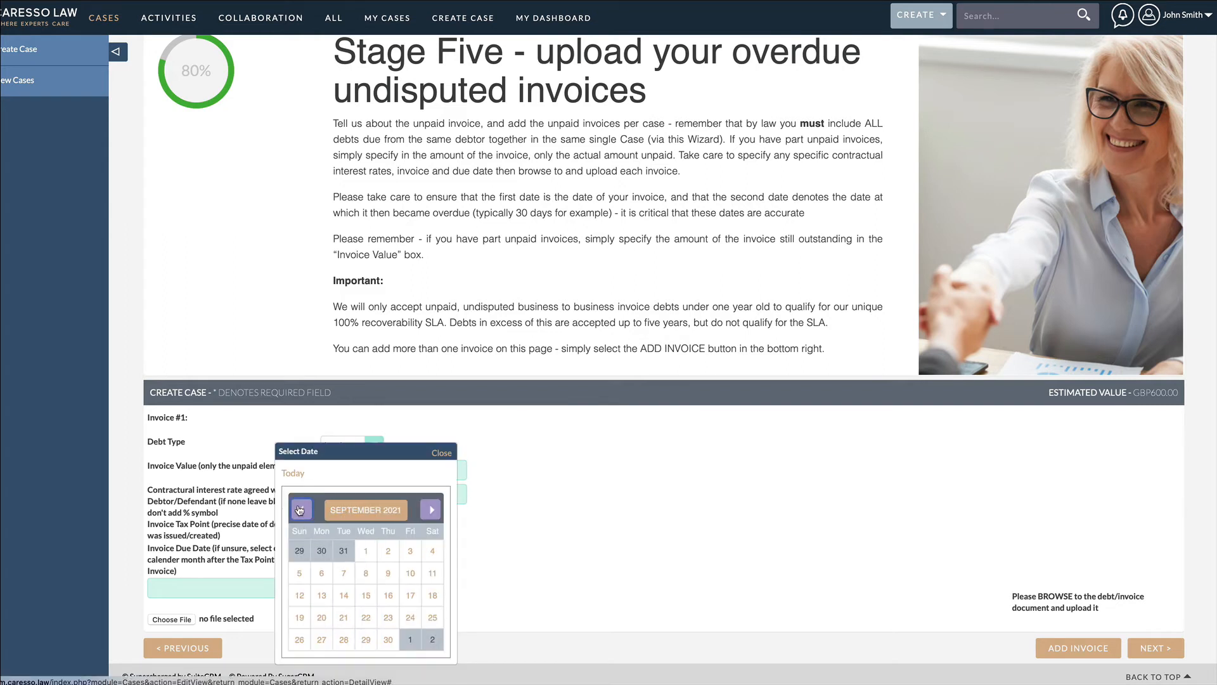
pyautogui.click(388, 639)
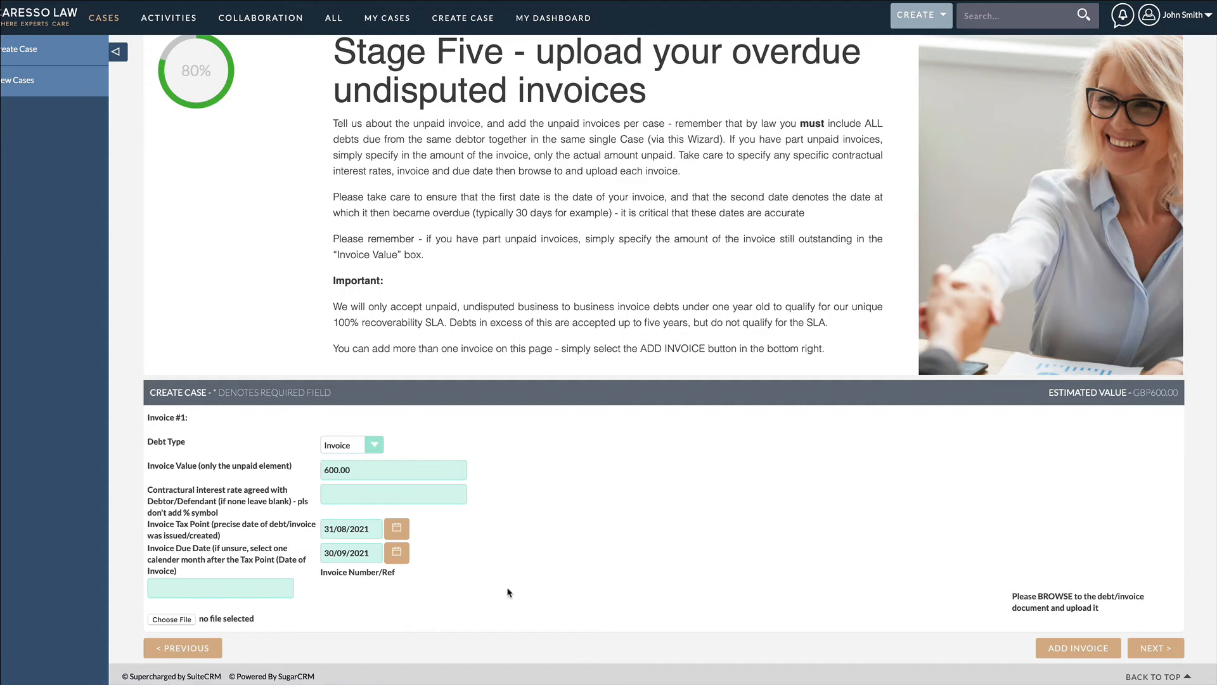
pyautogui.click(263, 582)
pyautogui.write('8755')
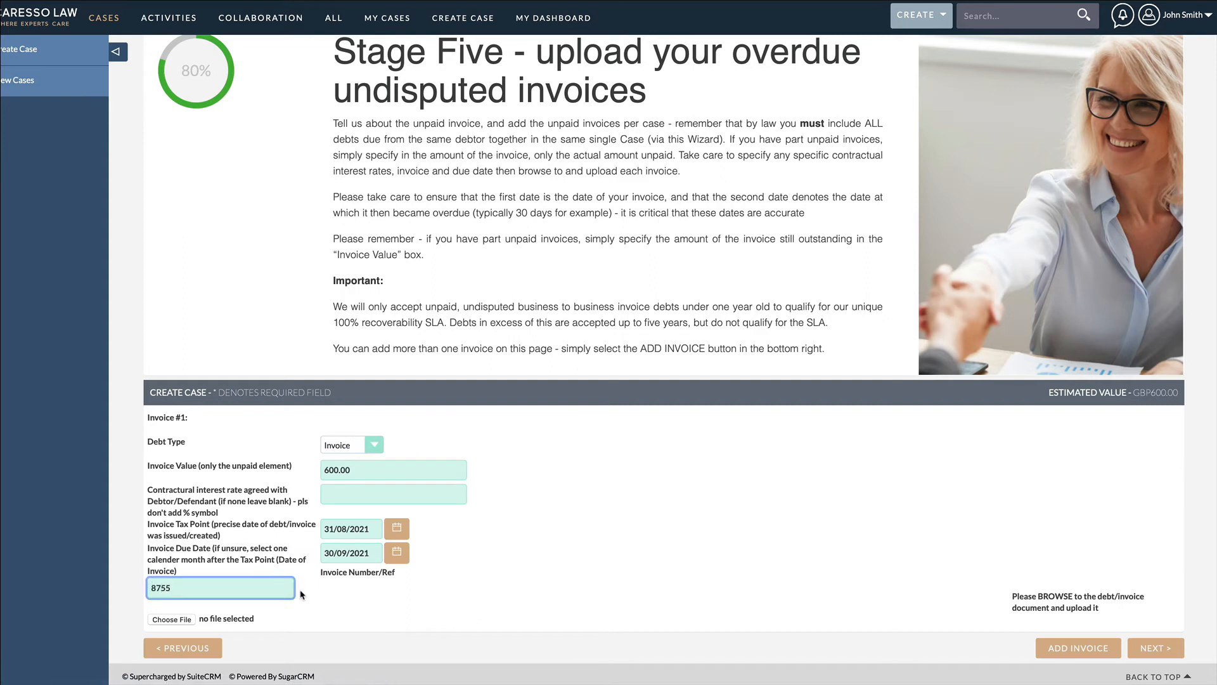
# Step: Attach invoice_8606_MANTRA_october_21.pdf from the MFA Sales Invoices folder as the document for Invoice #1
pyautogui.click(186, 619)
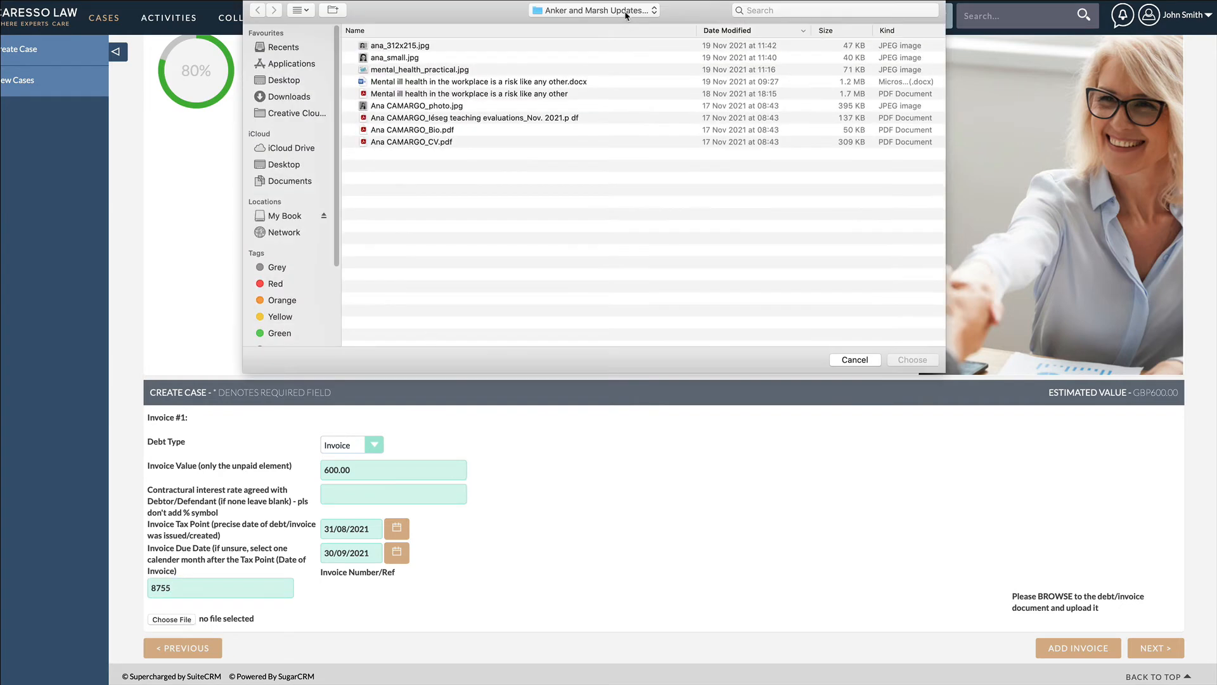
pyautogui.click(626, 13)
pyautogui.click(621, 24)
pyautogui.doubleClick(444, 95)
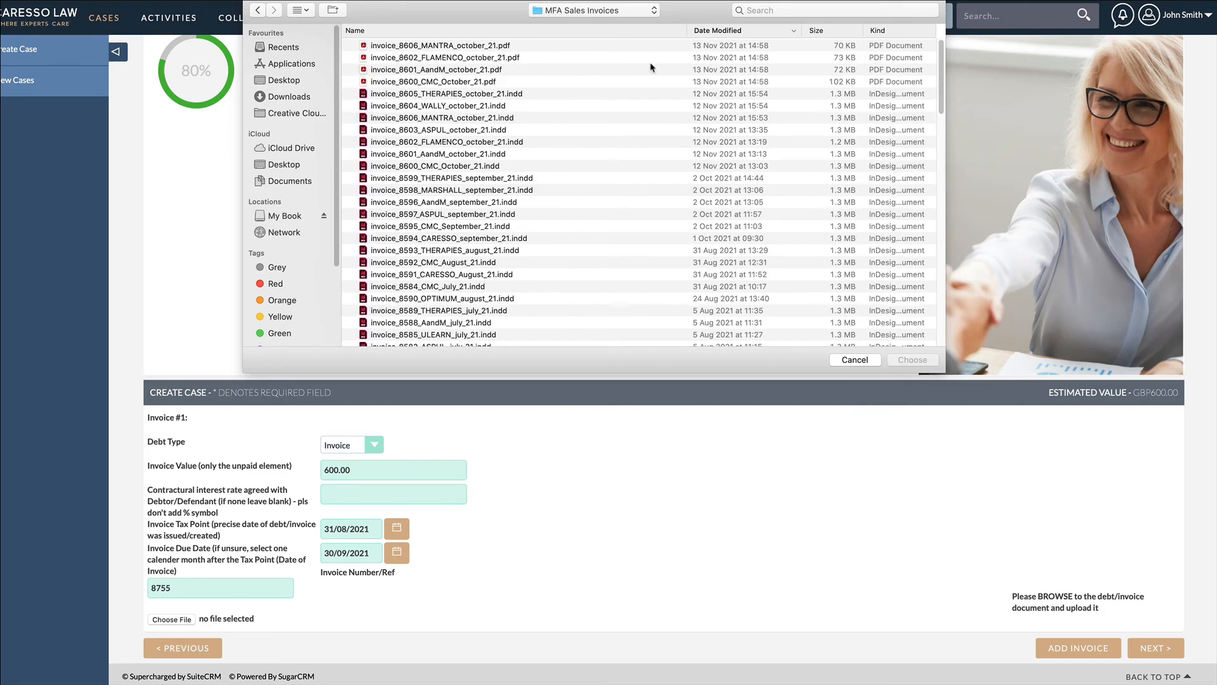
pyautogui.click(472, 46)
pyautogui.click(912, 359)
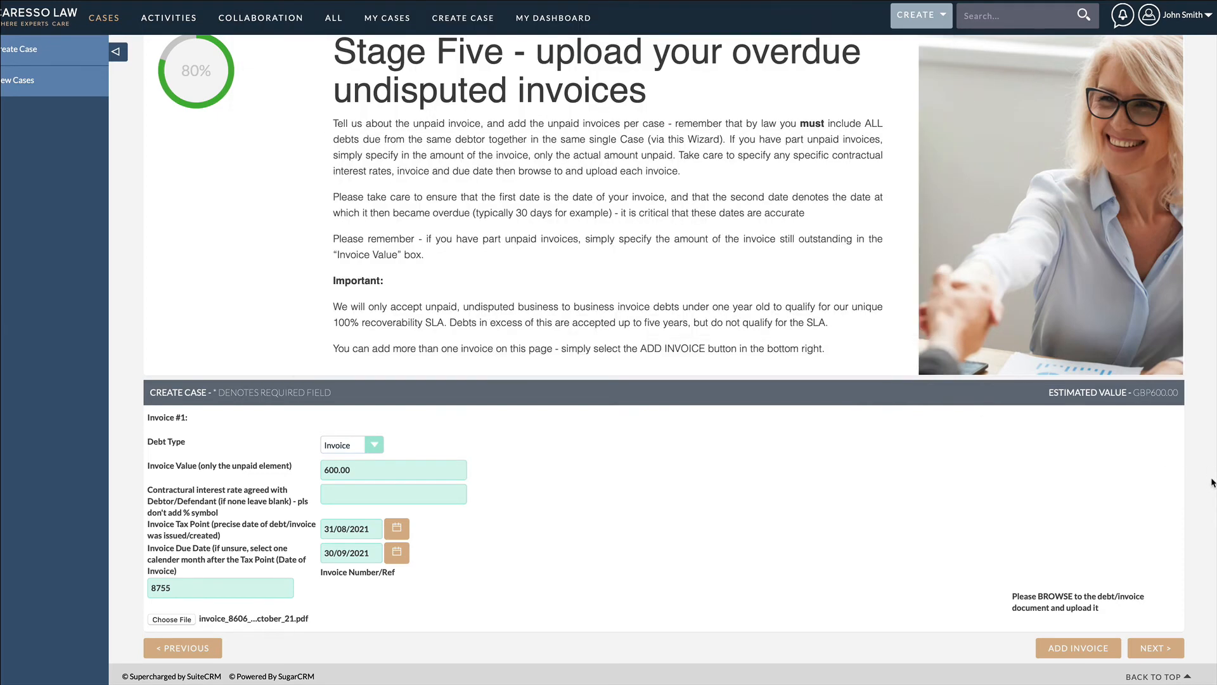
pyautogui.click(1085, 649)
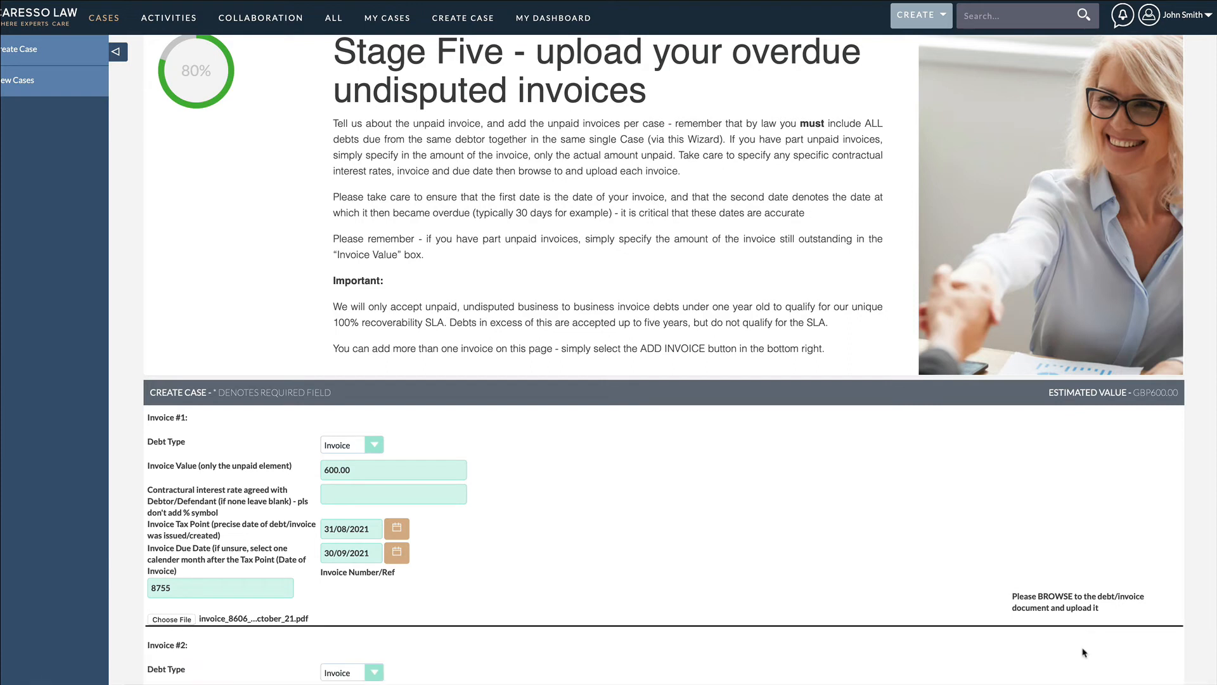
pyautogui.scroll(-2, 1120, 589)
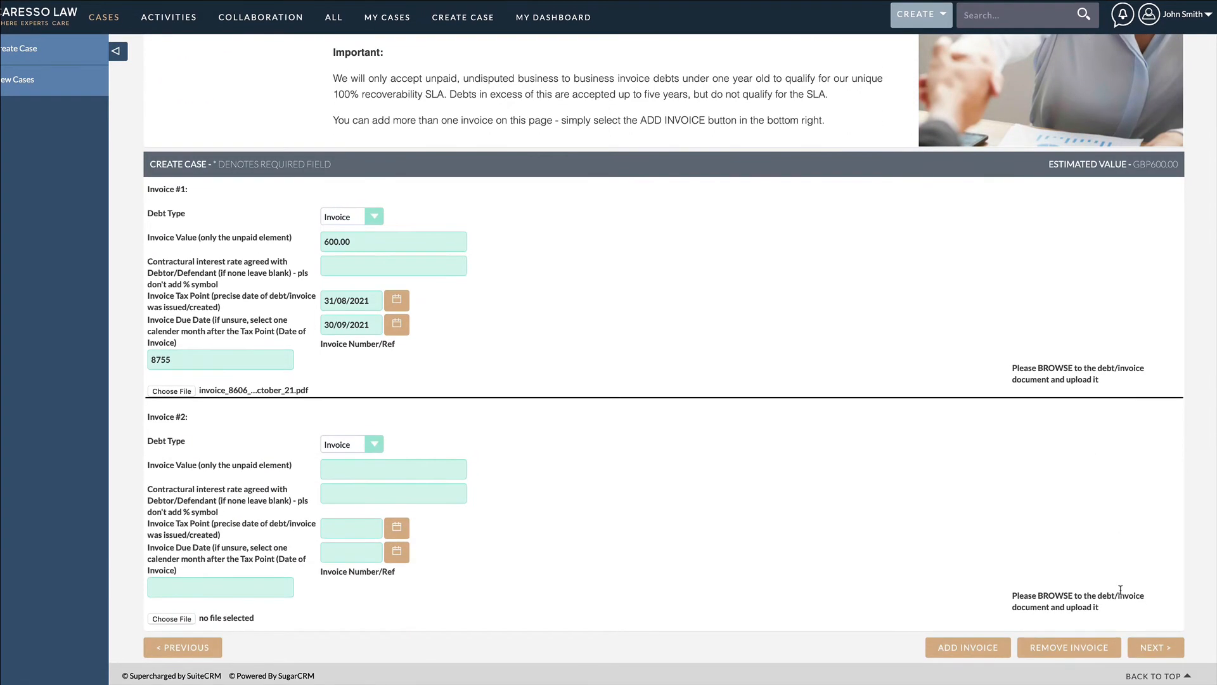
pyautogui.click(1097, 649)
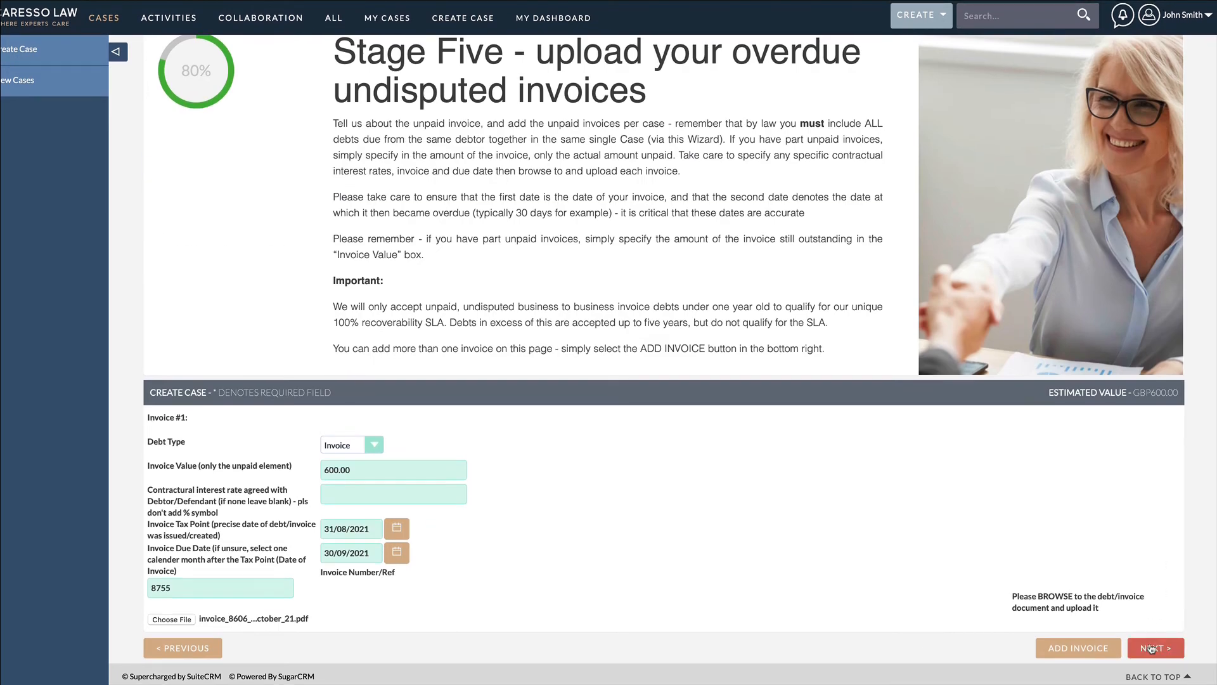
# Step: Proceed to Stage Six, enter the business bank account number and set the account currency to GBP
pyautogui.click(1152, 648)
pyautogui.click(355, 485)
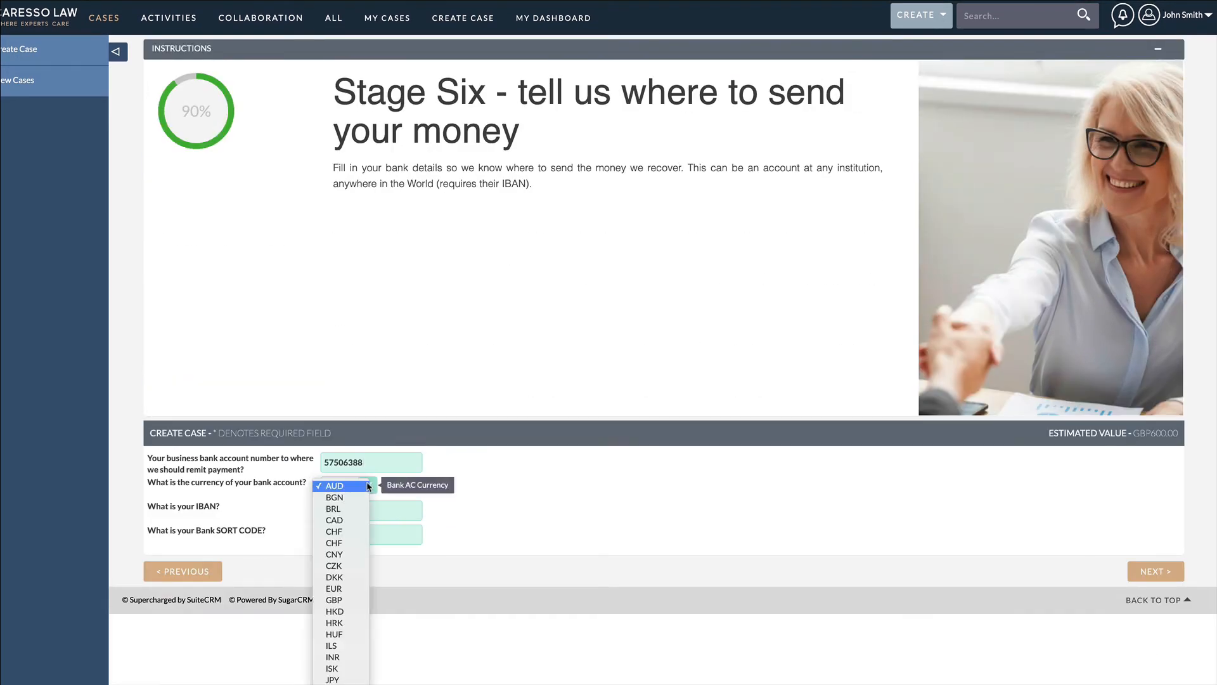
pyautogui.click(355, 599)
# Step: Fill in the bank account's IBAN and sort code, and proceed to Stage Seven
pyautogui.click(388, 507)
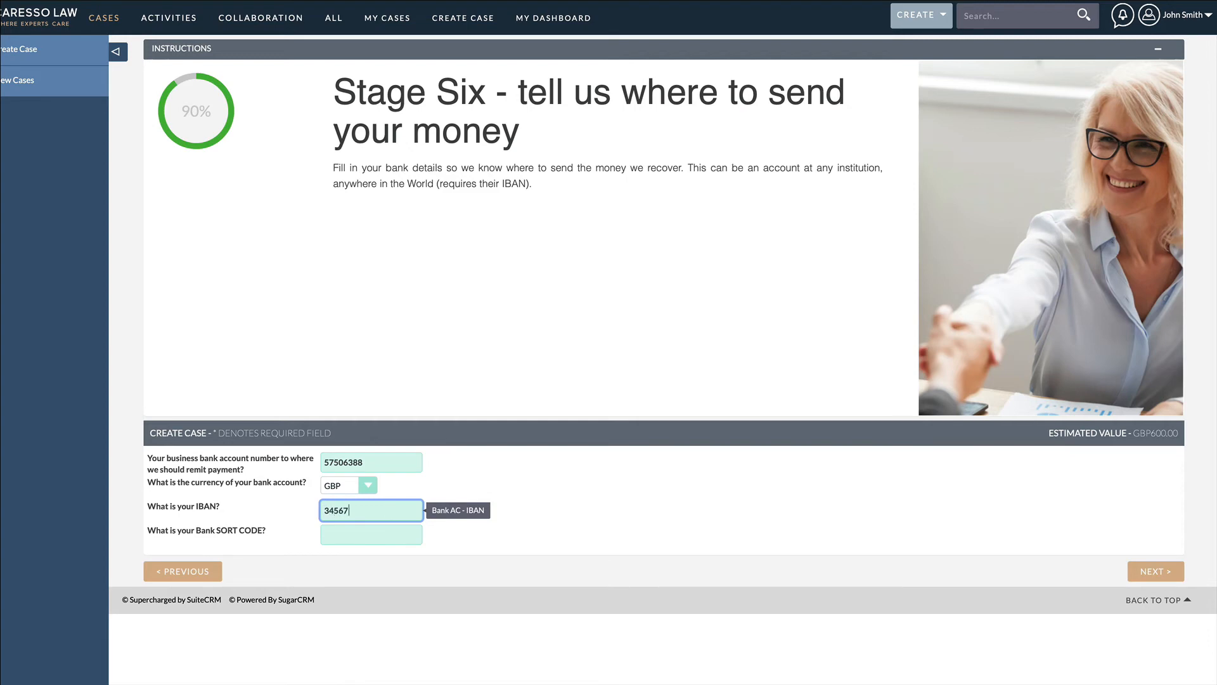
pyautogui.click(384, 531)
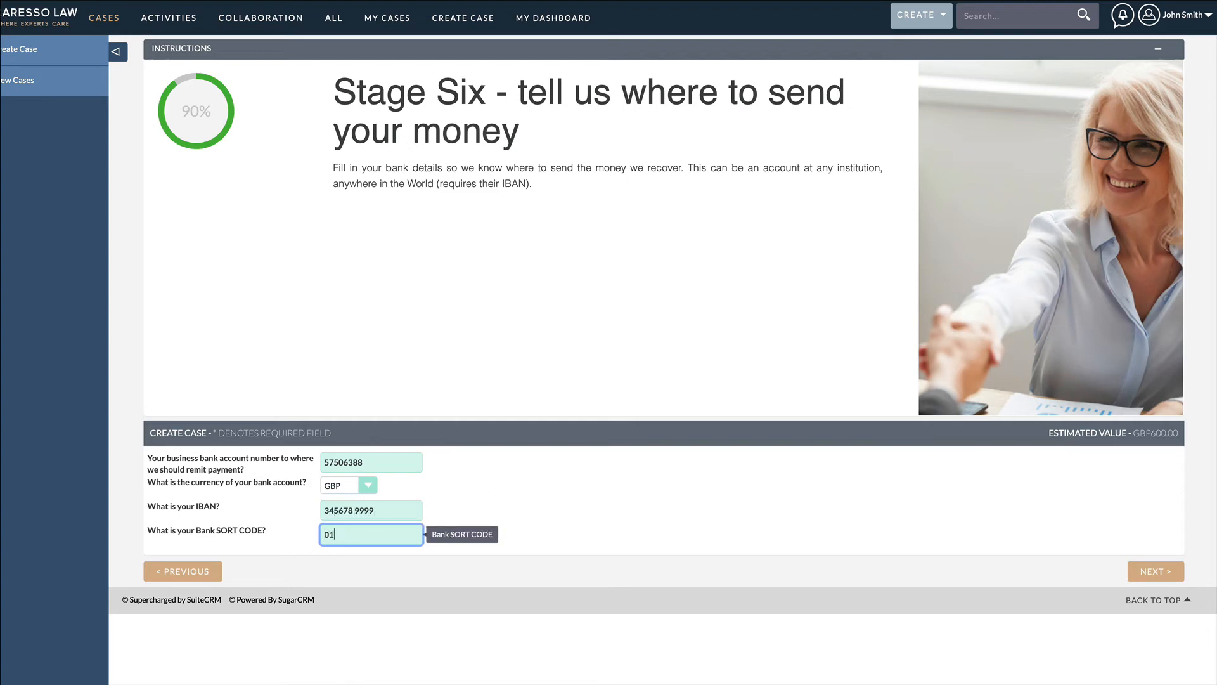
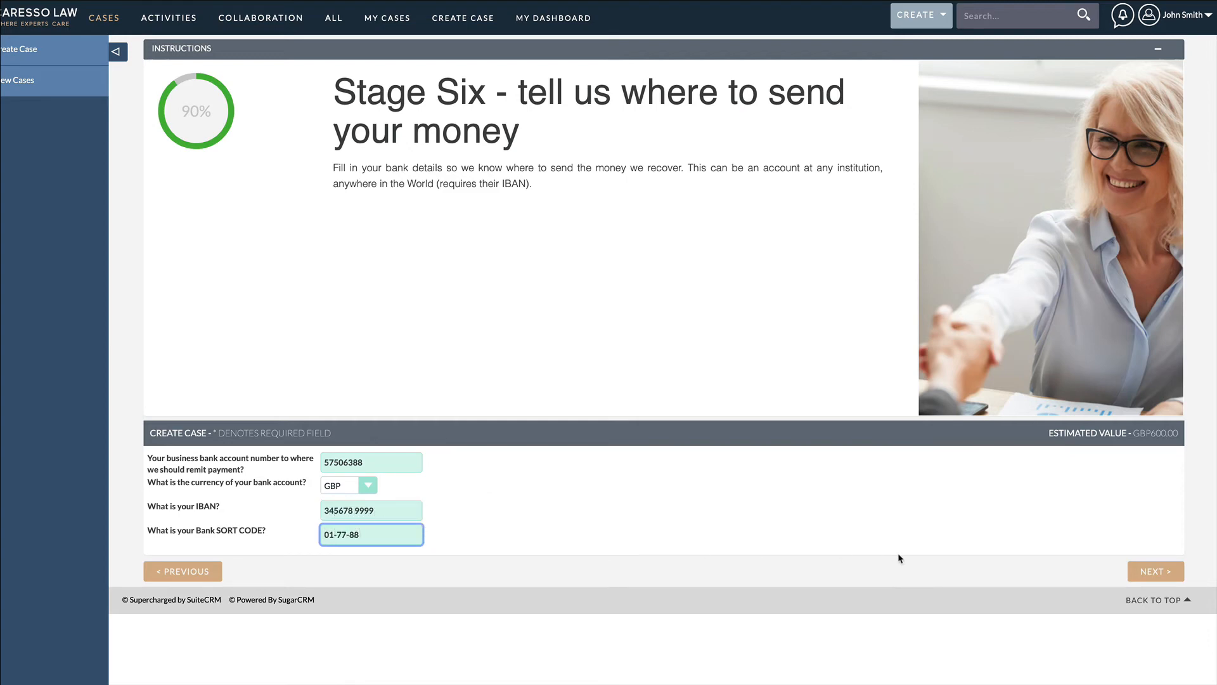
pyautogui.click(1144, 572)
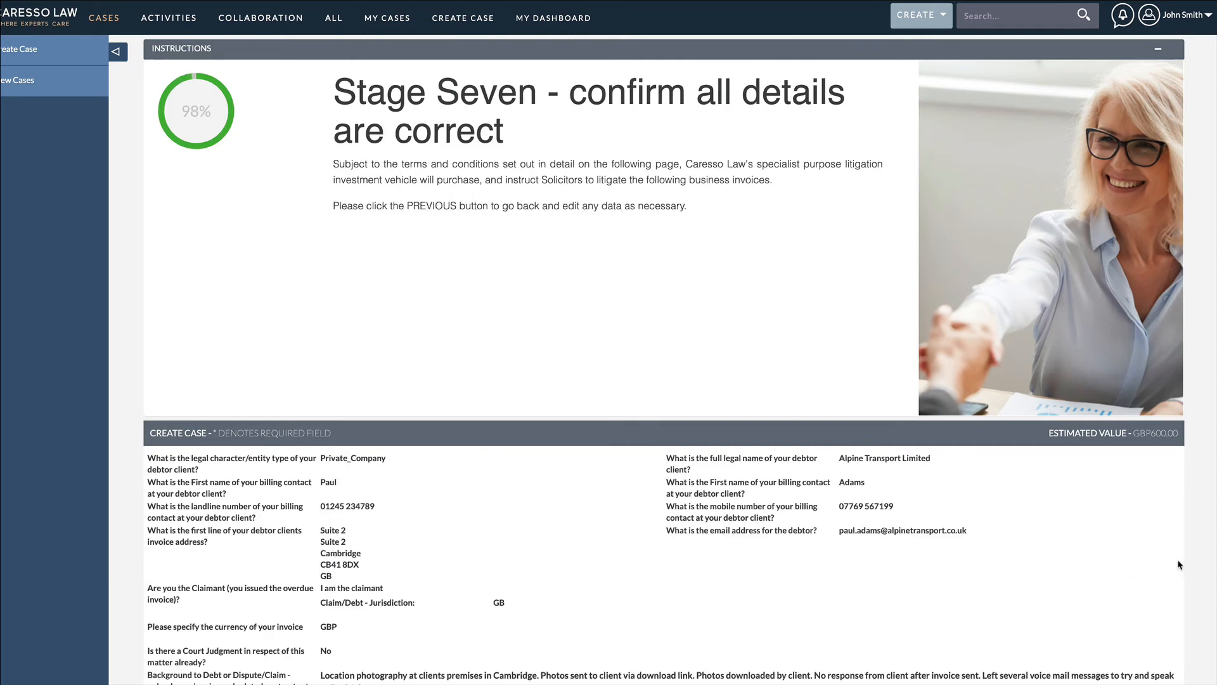
# Step: Review the debtor, claim, invoice and bank details on Stage Seven, and proceed to Stage Eight
pyautogui.scroll(-5, 663, 360)
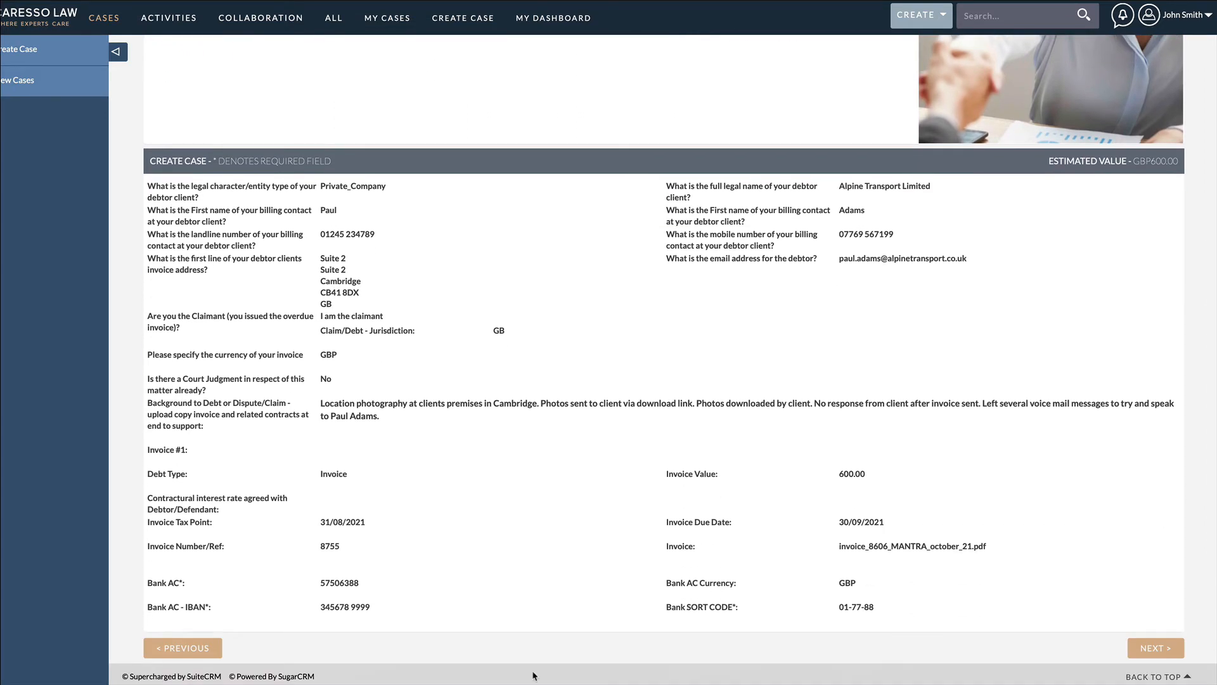
pyautogui.click(204, 654)
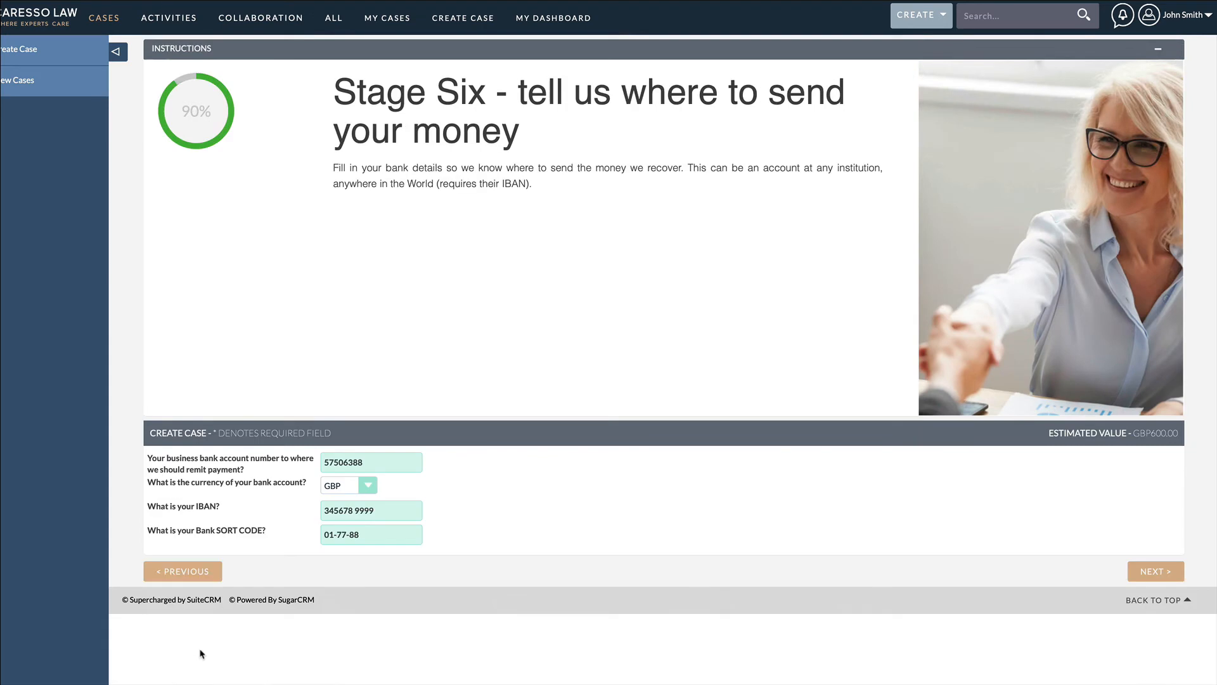
pyautogui.click(1161, 573)
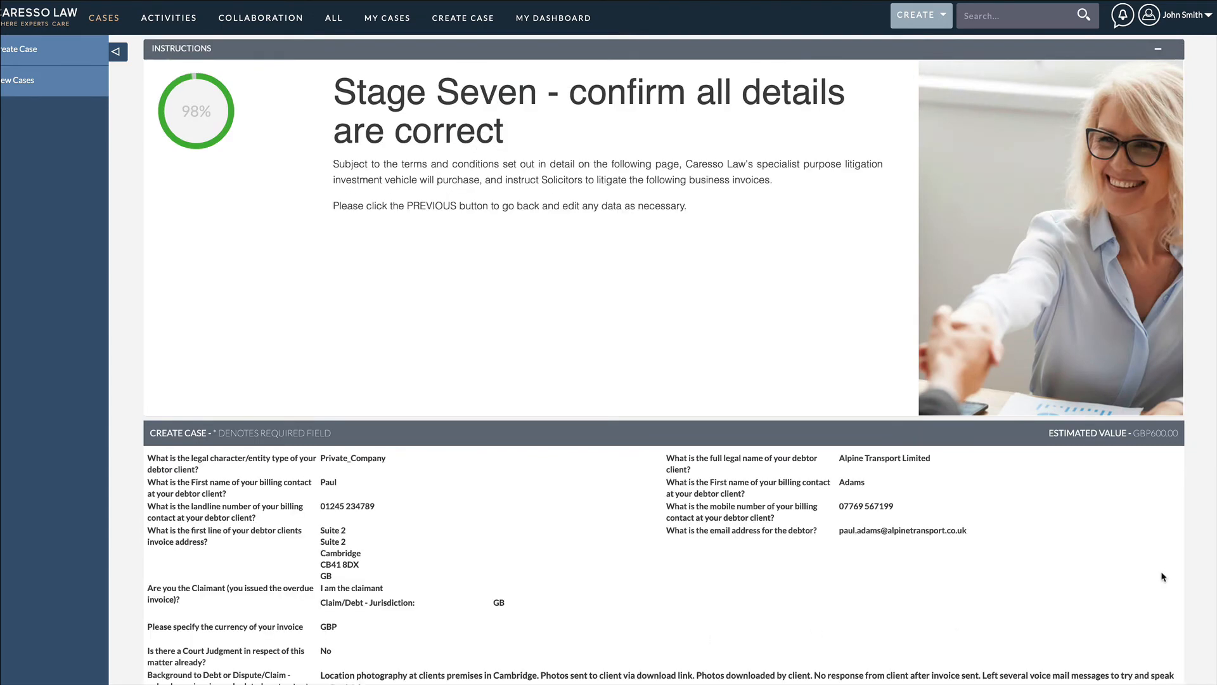
pyautogui.scroll(-5, 1206, 566)
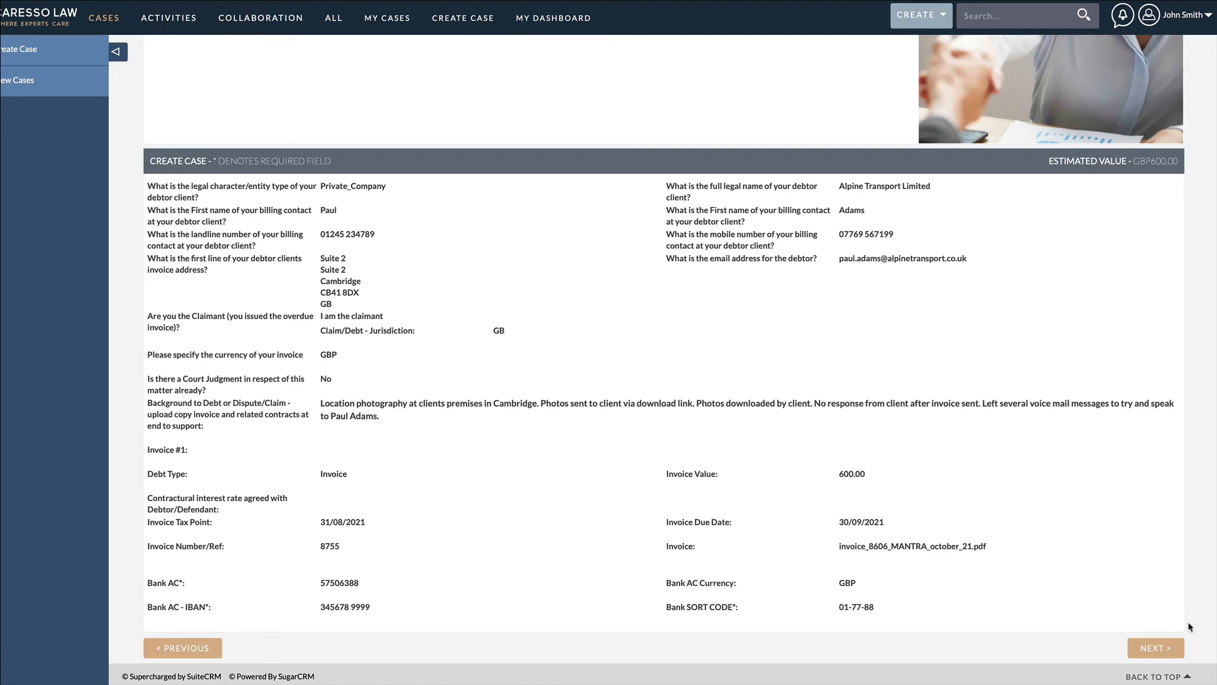
pyautogui.click(1164, 649)
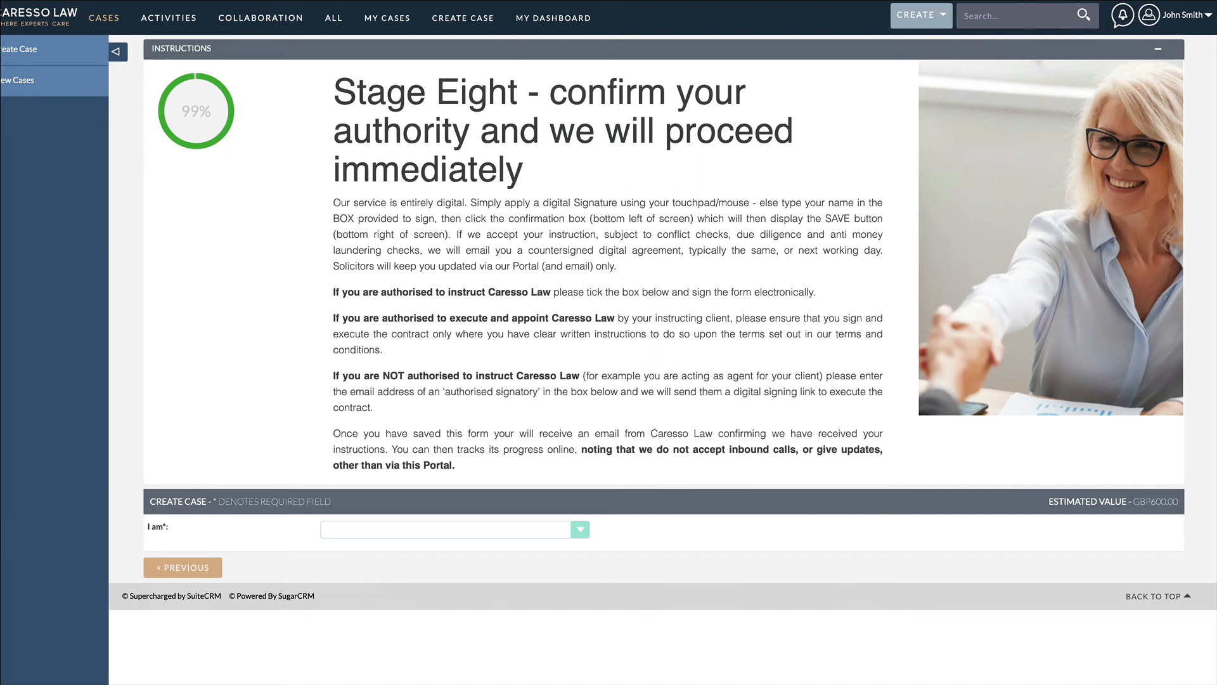
# Step: Declare yourself as "Authorised person, I am signing" and look through the Terms & Conditions
pyautogui.click(582, 530)
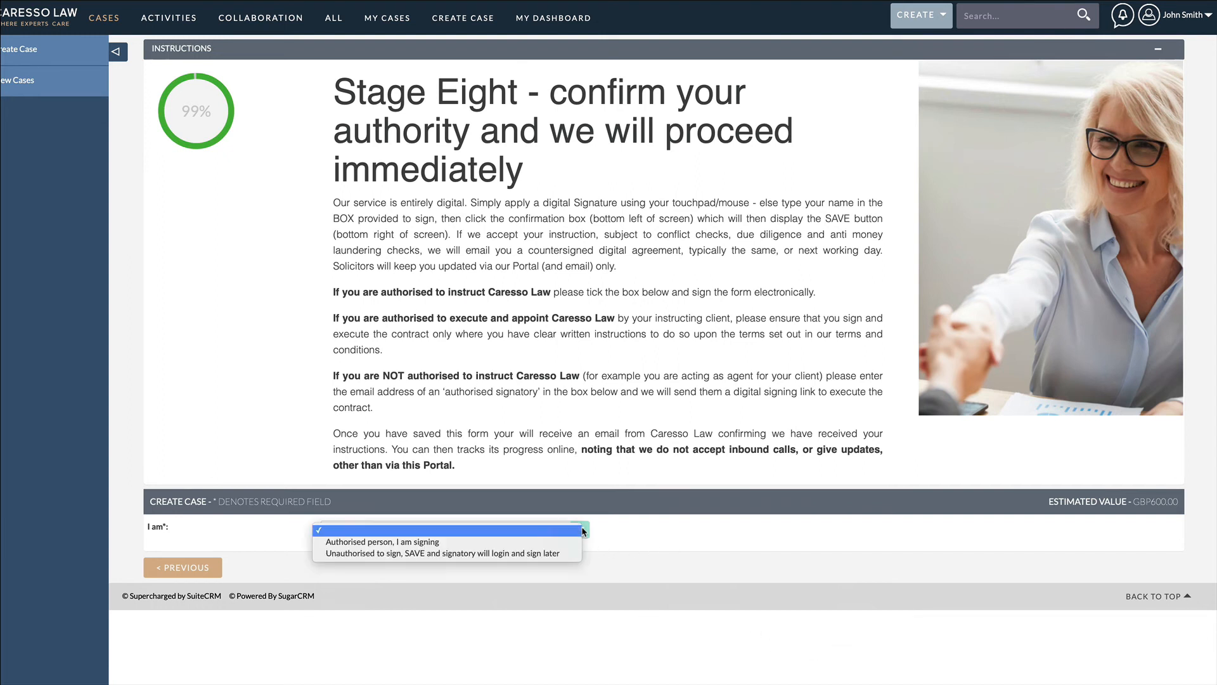
pyautogui.click(577, 542)
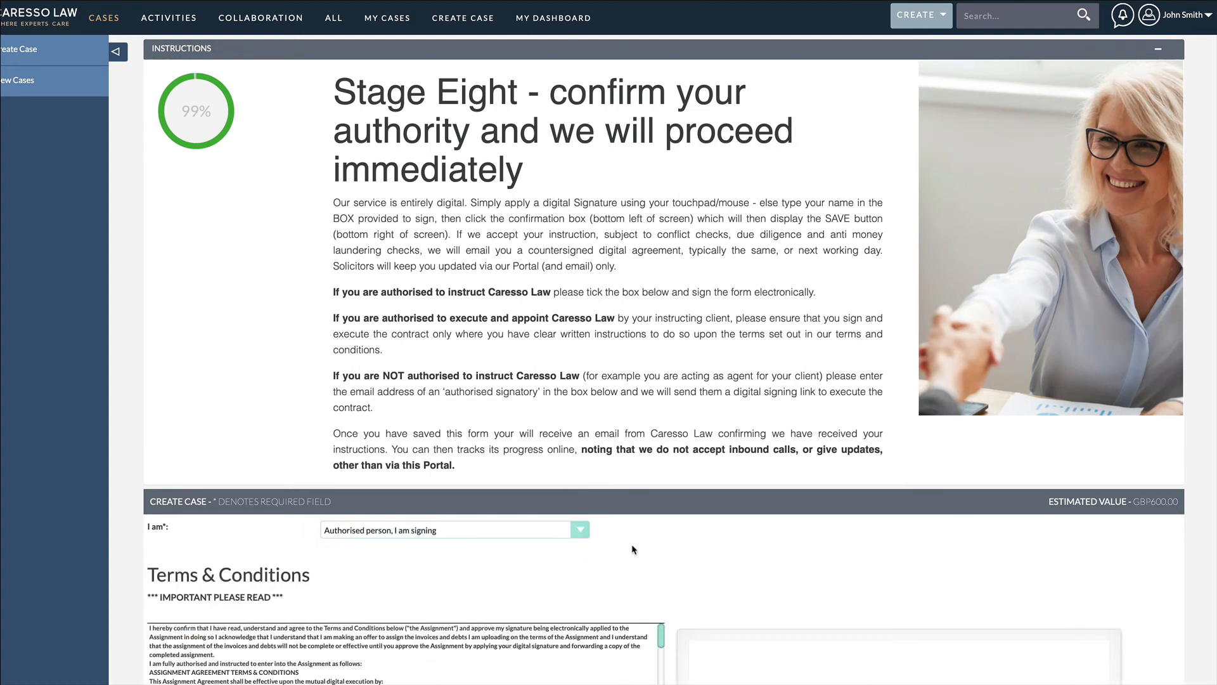
pyautogui.scroll(-6, 630, 543)
pyautogui.scroll(-1, 631, 543)
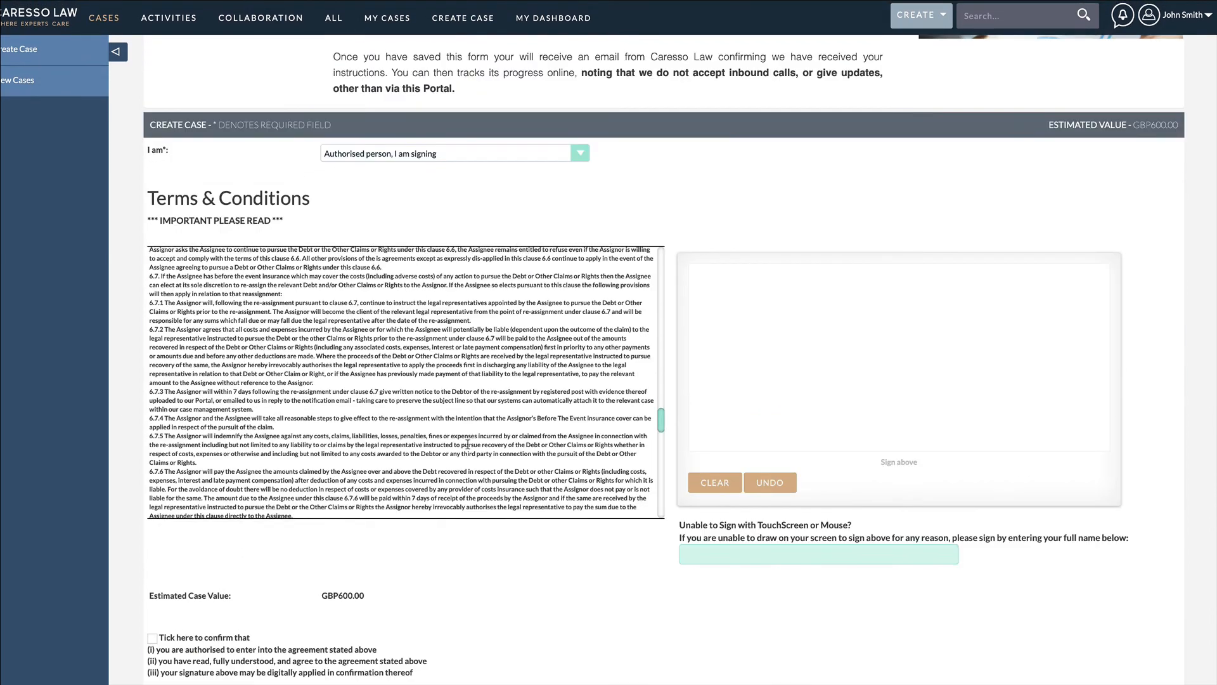
# Step: Tick the confirmation of authority and agreement to the terms, and draw a freehand signature in the signing box
pyautogui.scroll(-1, 406, 469)
pyautogui.scroll(-1, 226, 588)
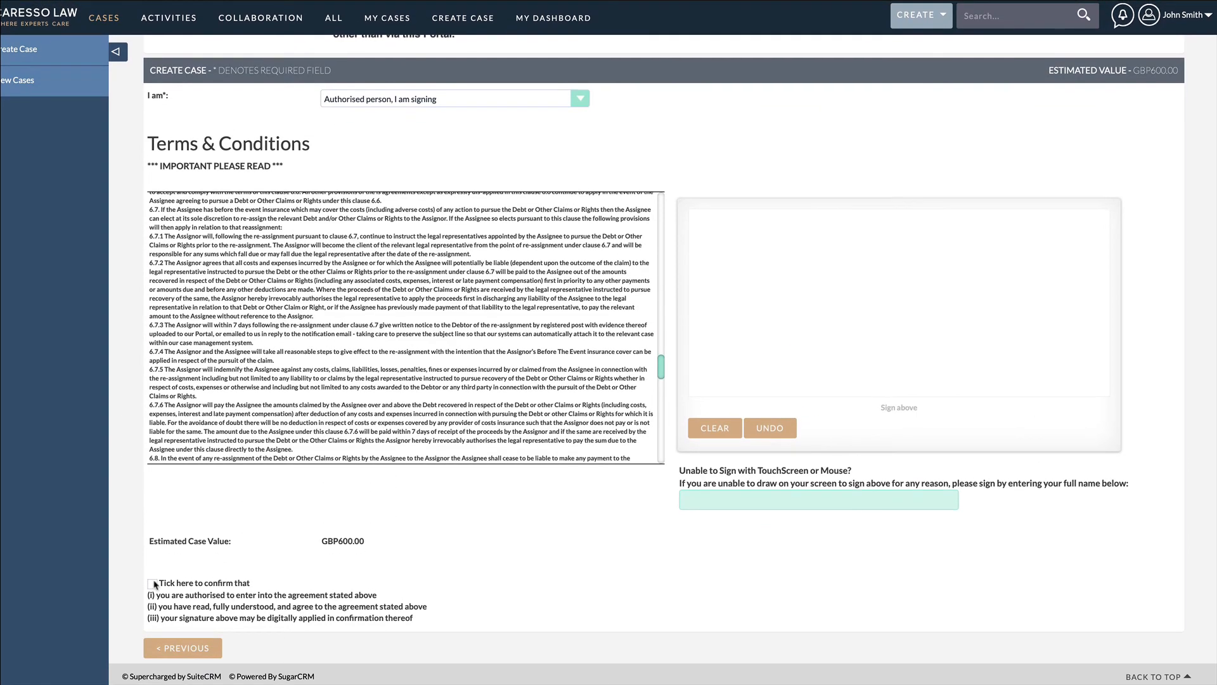
pyautogui.click(158, 584)
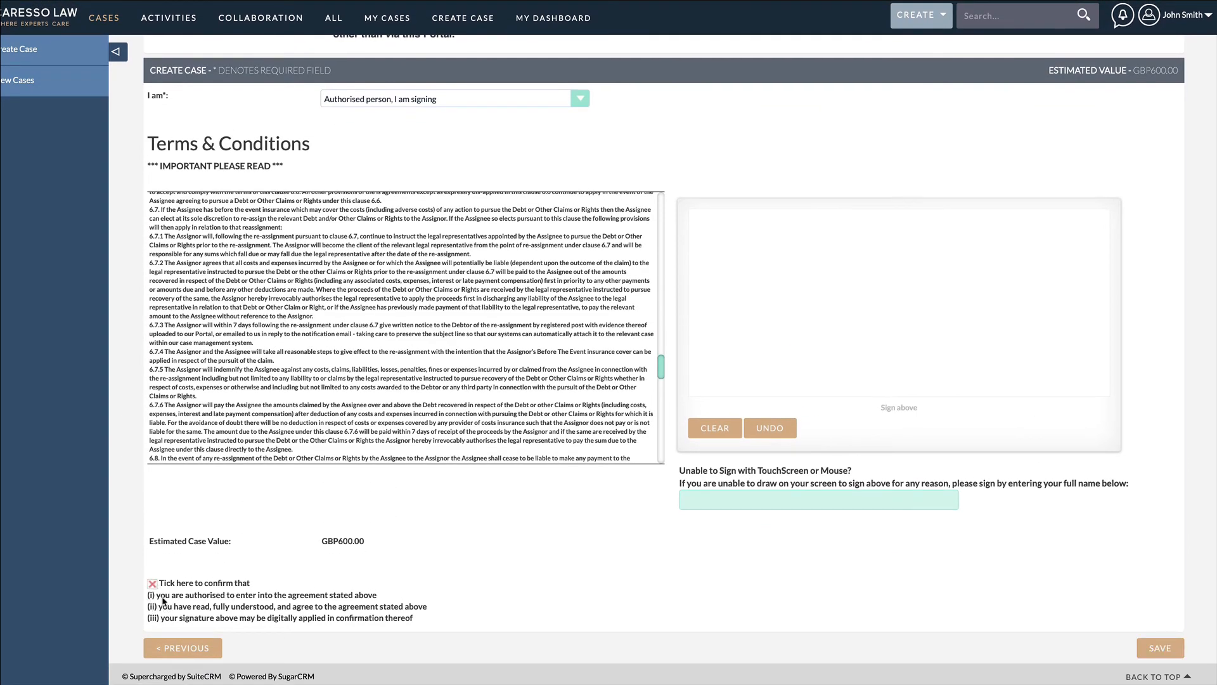
pyautogui.moveTo(743, 306)
pyautogui.mouseDown()
pyautogui.moveTo(819, 295)
pyautogui.moveTo(992, 315)
pyautogui.mouseUp()
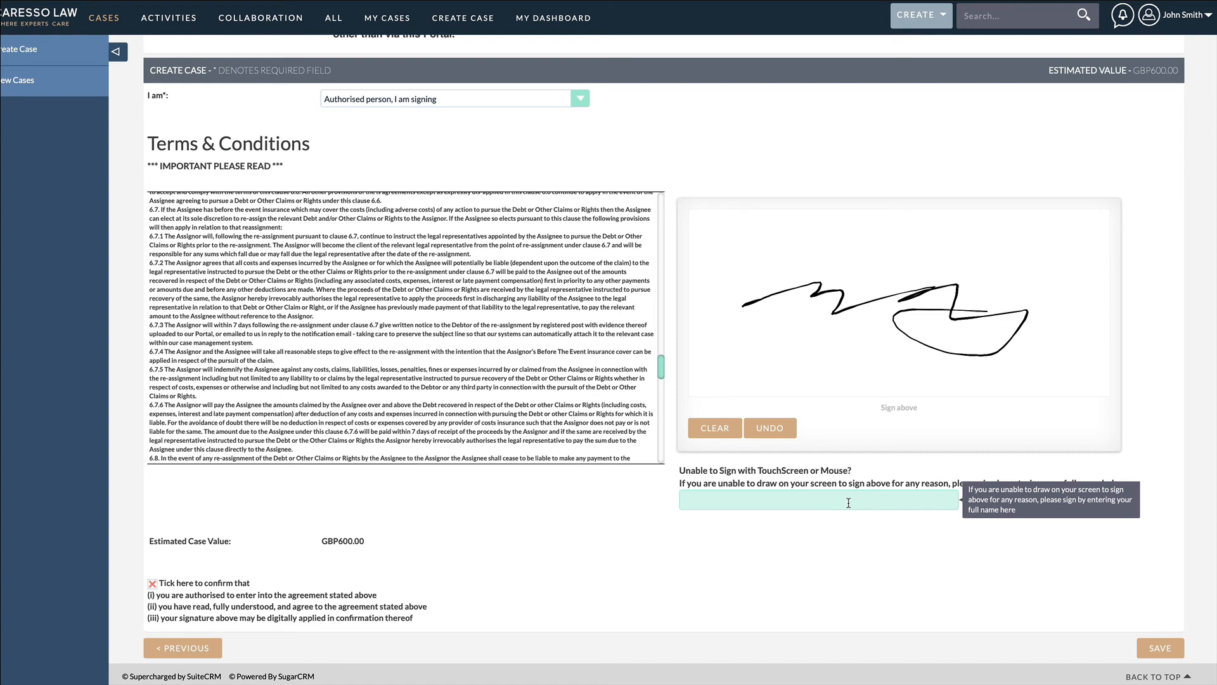
pyautogui.click(432, 98)
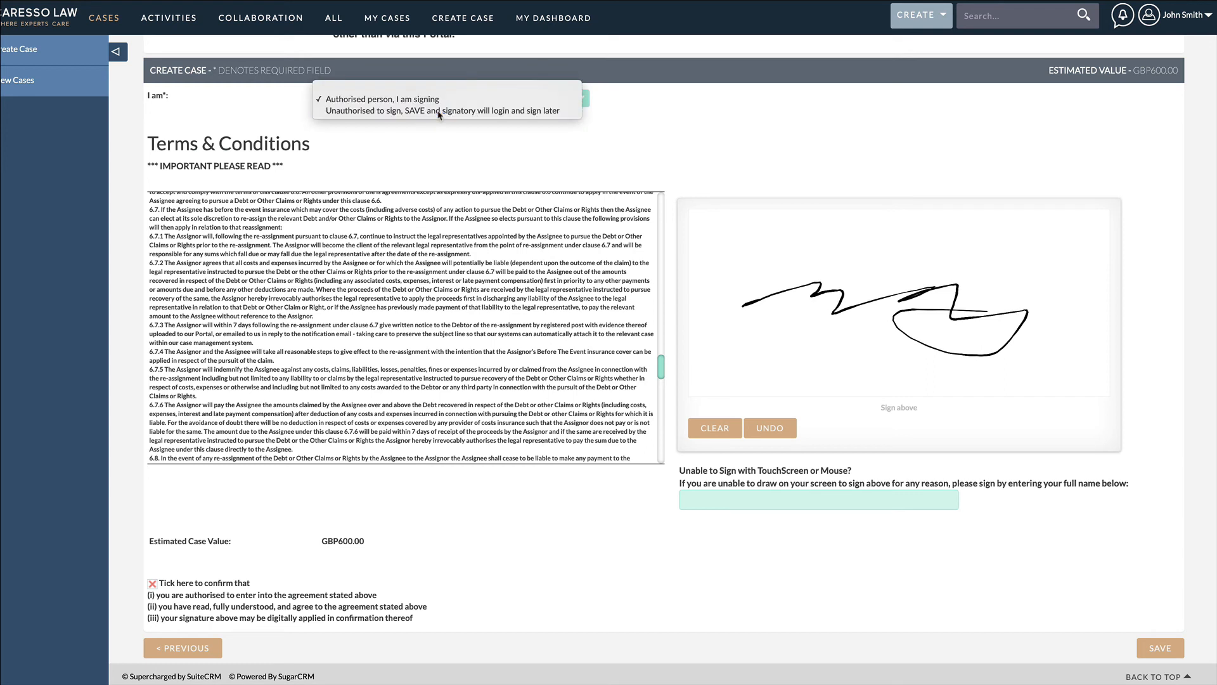
pyautogui.click(439, 111)
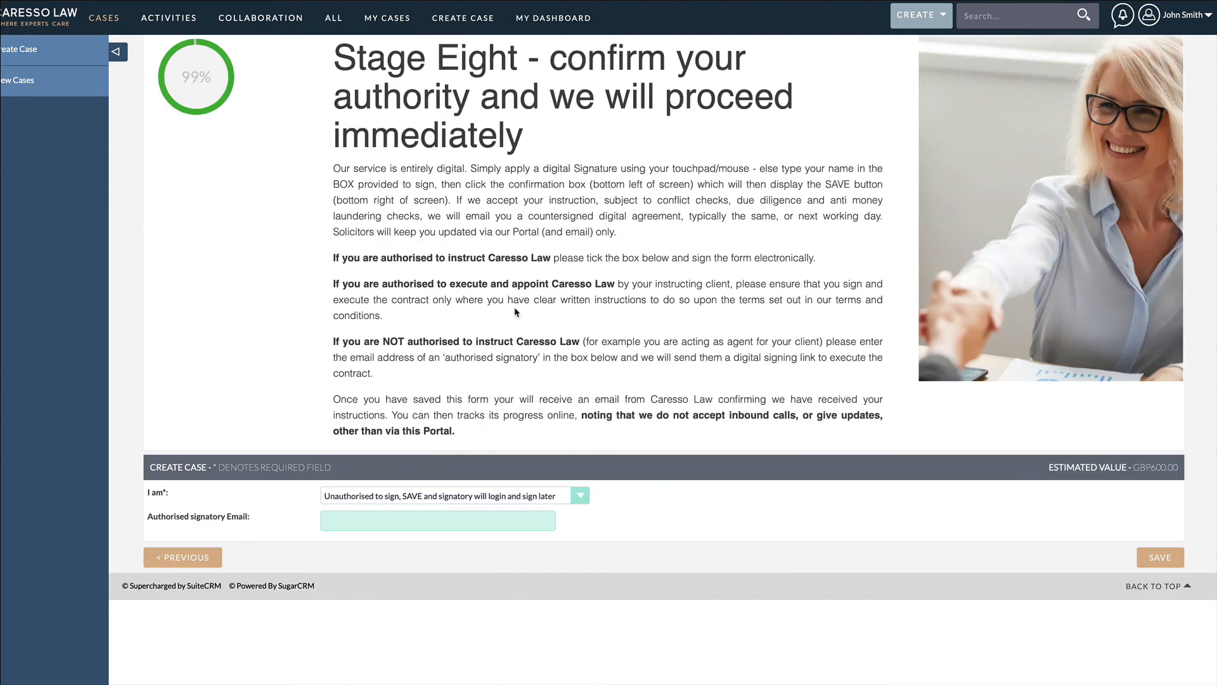
pyautogui.click(539, 519)
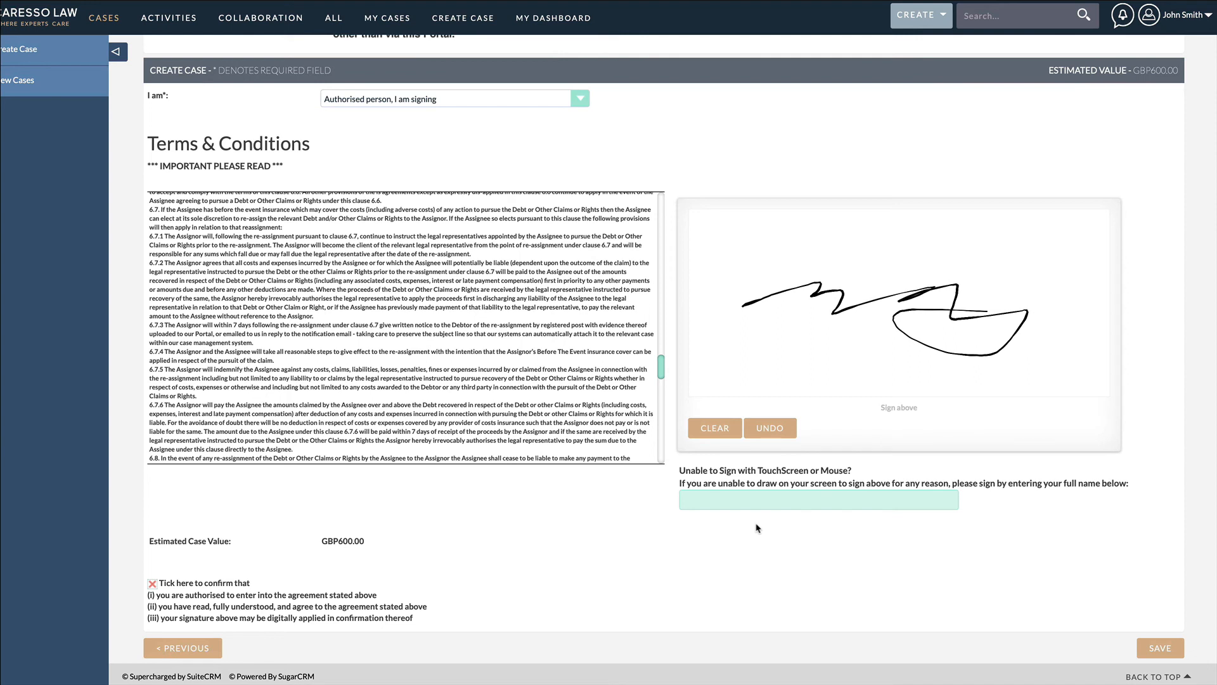
# Step: Save the signed case and go to the Home page under Activities
pyautogui.click(1159, 647)
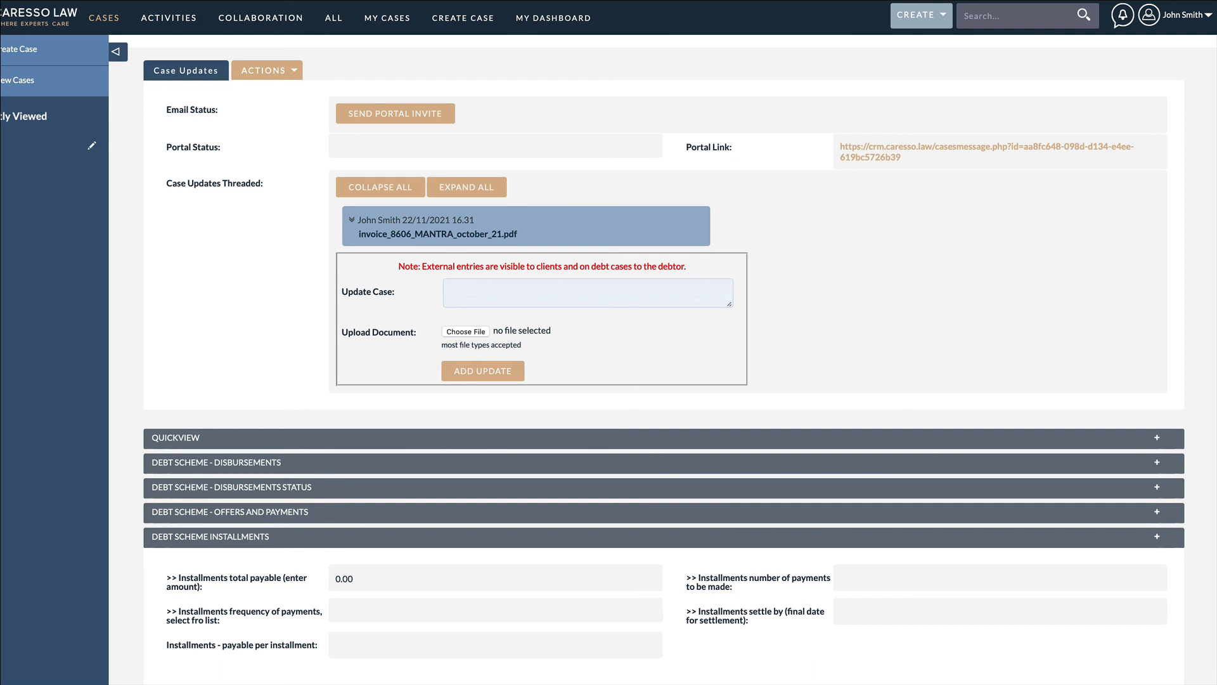
pyautogui.moveTo(184, 17)
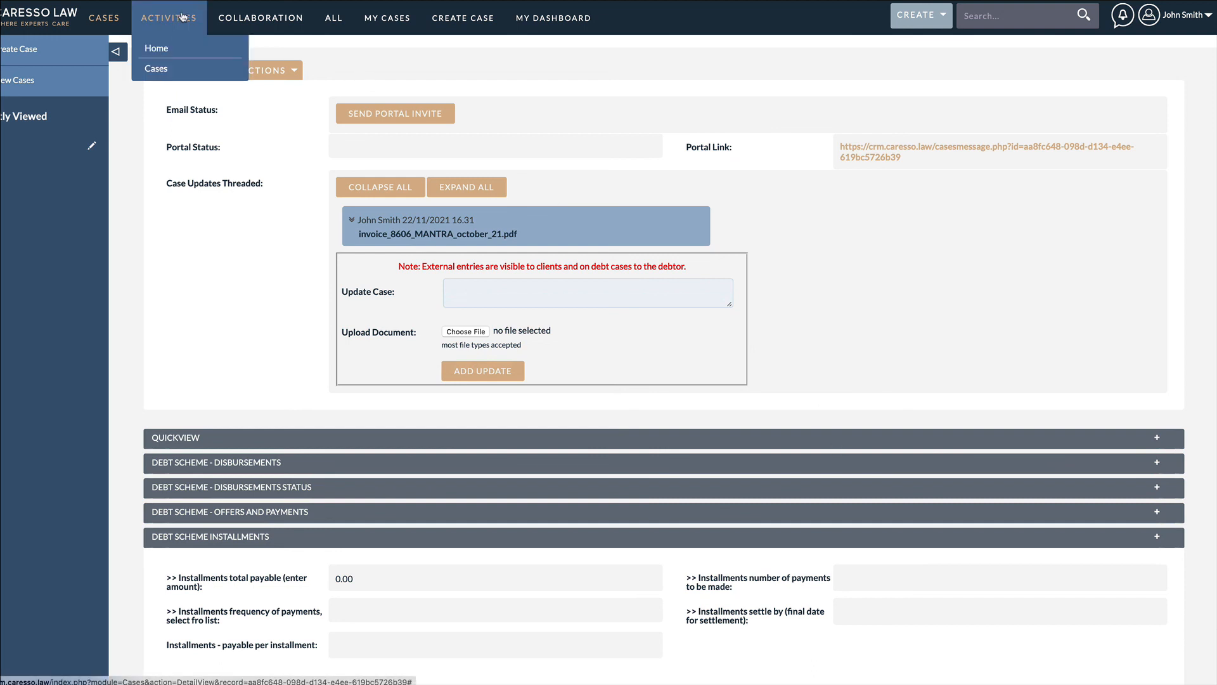
pyautogui.click(164, 52)
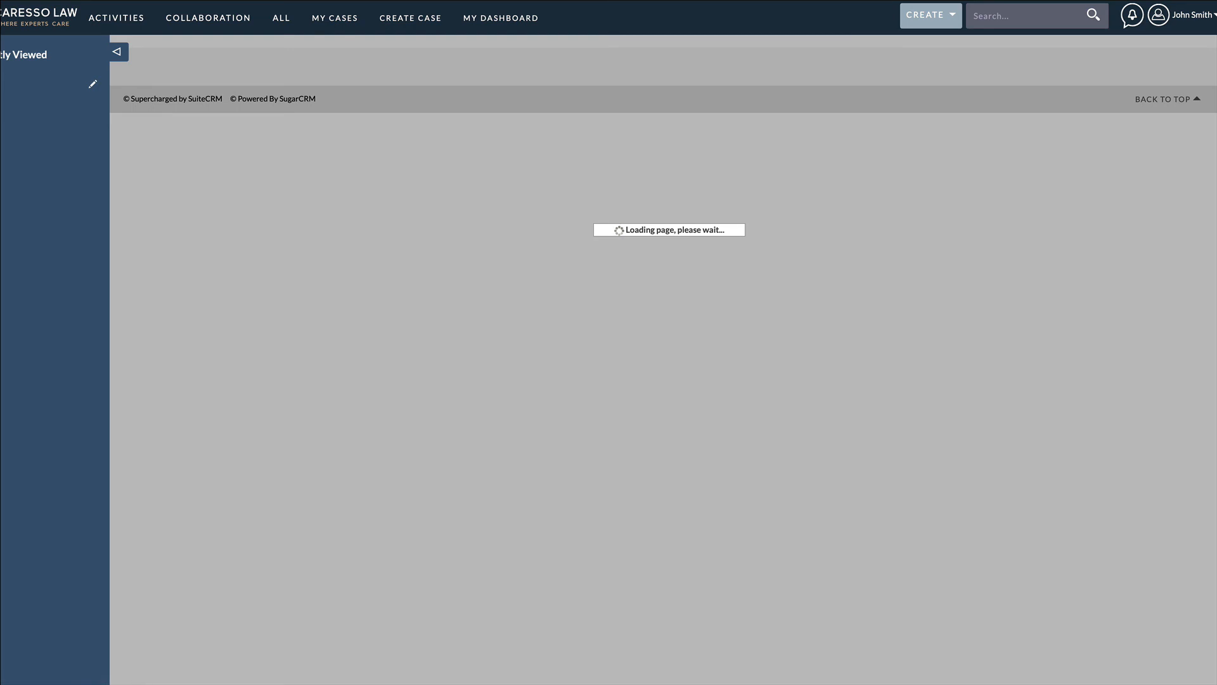